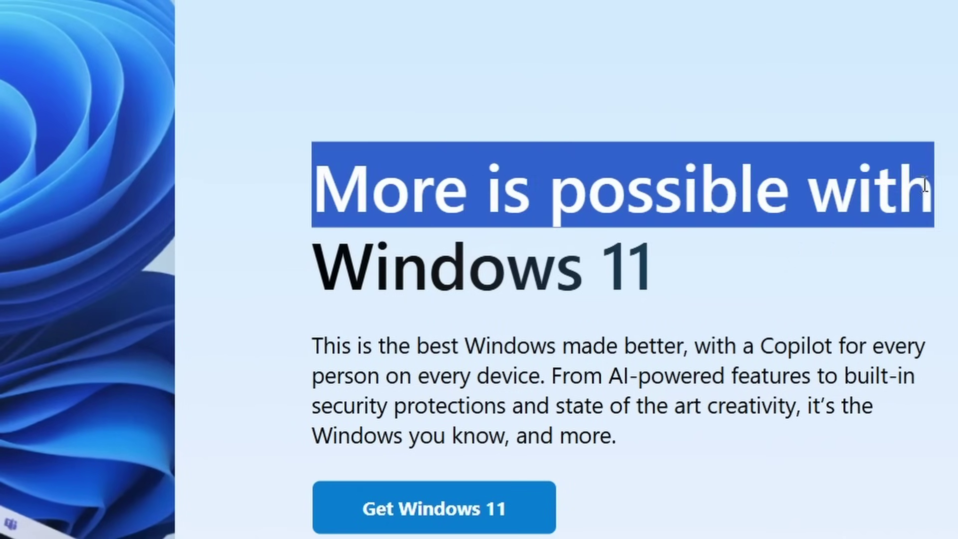
Step: Highlight the Windows 11 heading, then show the Date and Time dialog's Internet Time settings
left_click(922, 243)
left_click_drag(312, 269, 657, 271)
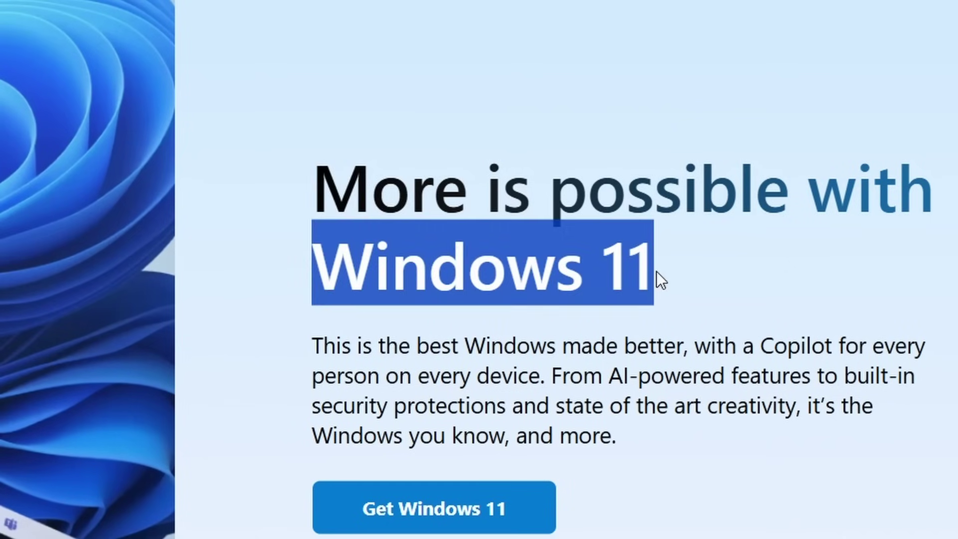
left_click(794, 288)
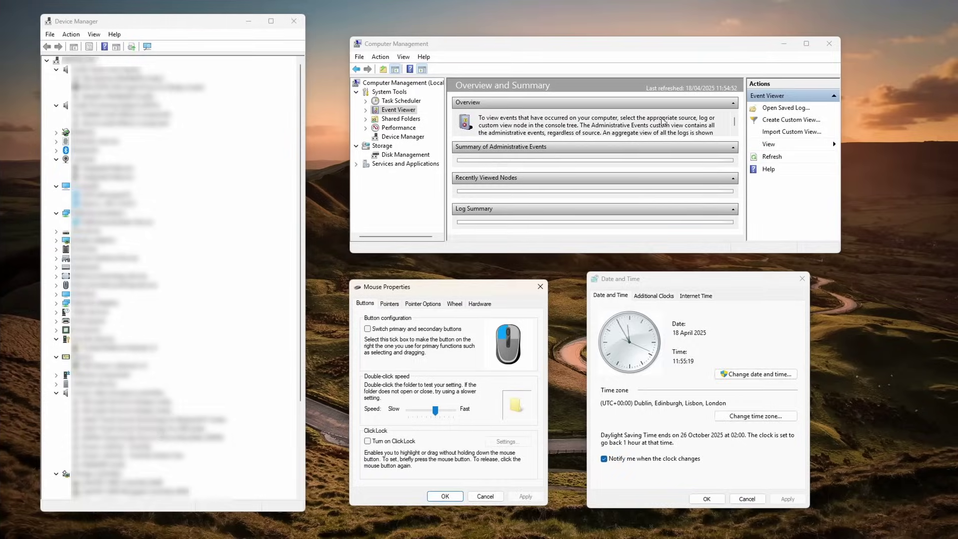
left_click(696, 295)
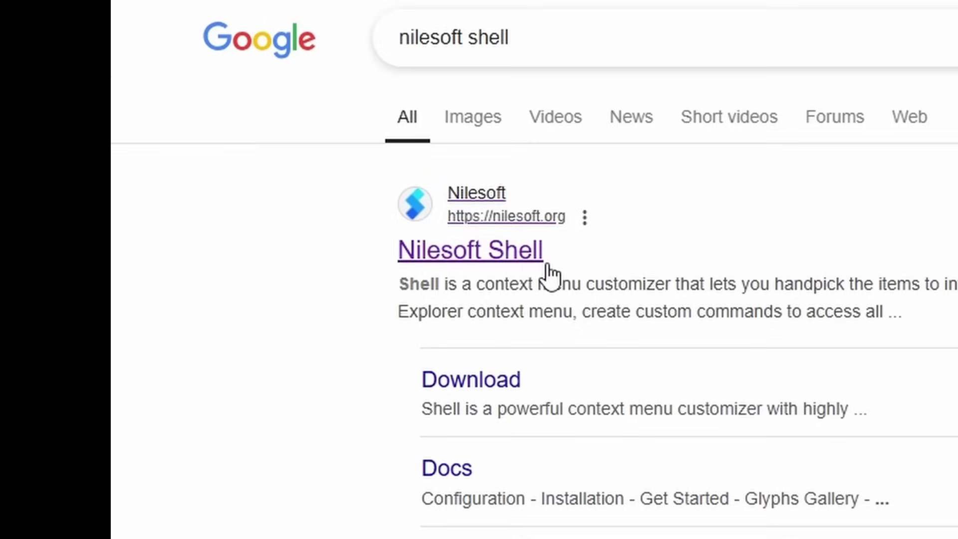
Step: Highlight and then deselect the SHELL heading on the Nilesoft Shell homepage
left_click_drag(486, 179, 593, 185)
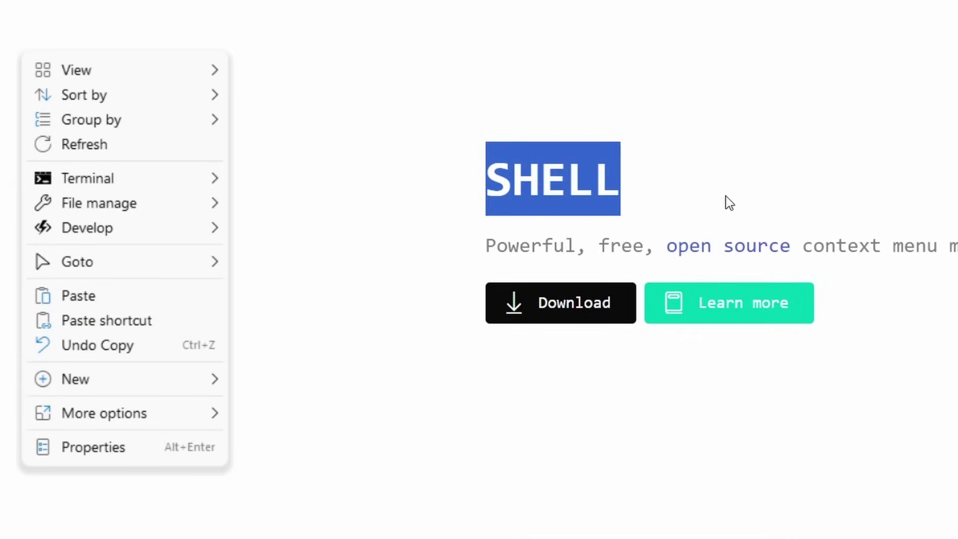
left_click(726, 195)
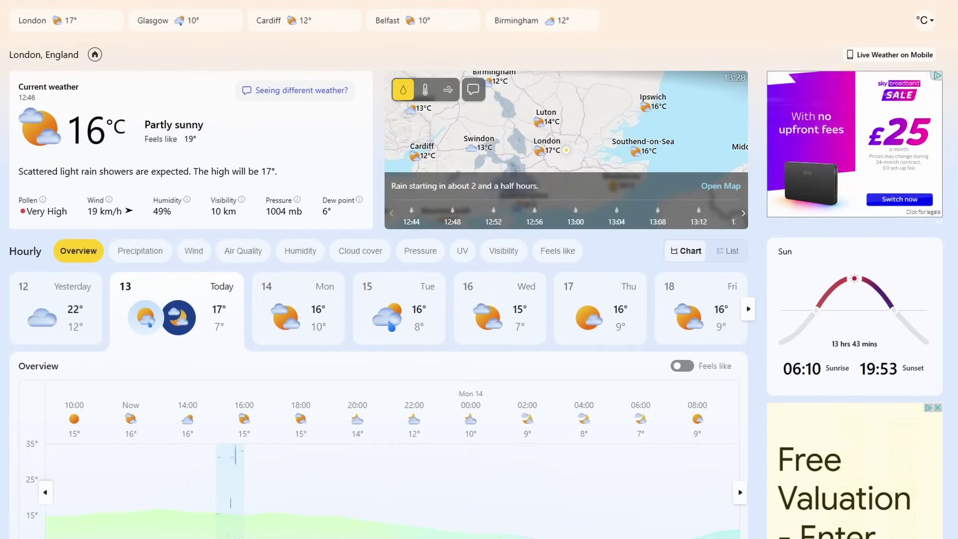
Step: Scroll the London forecast past the hourly chart and details to the Weather maps
scroll(379, 289, "down", 9)
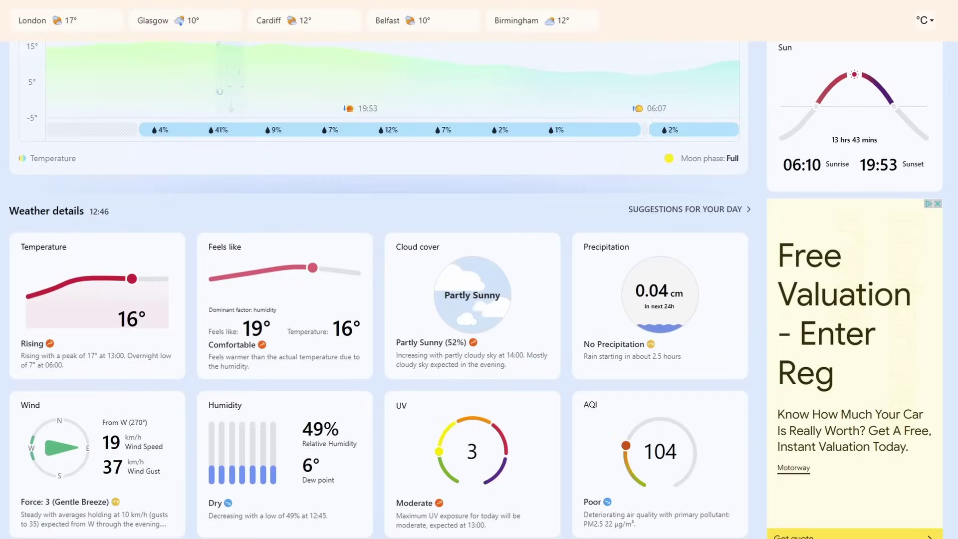
scroll(380, 289, "down", 10)
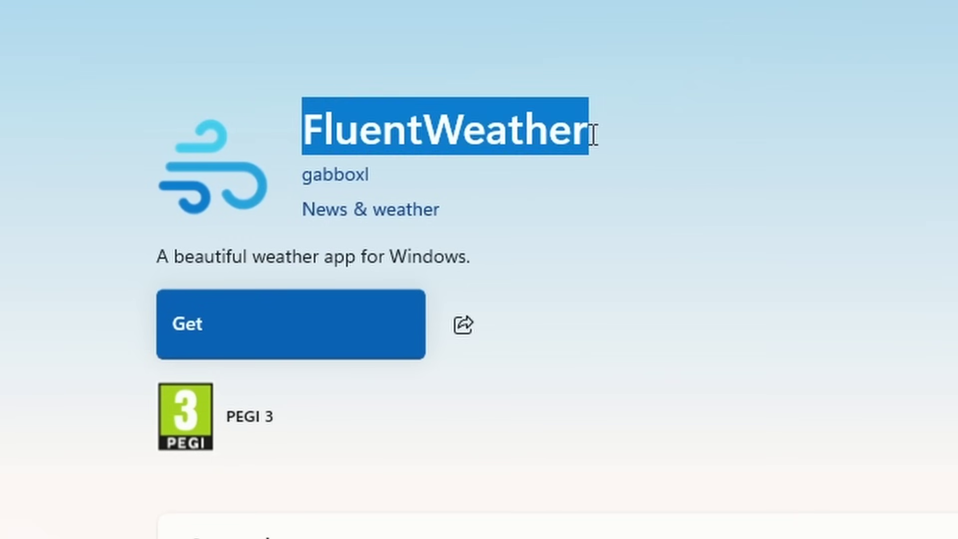
Step: Clear the highlight on the FluentWeather title in the Store listing
left_click(616, 237)
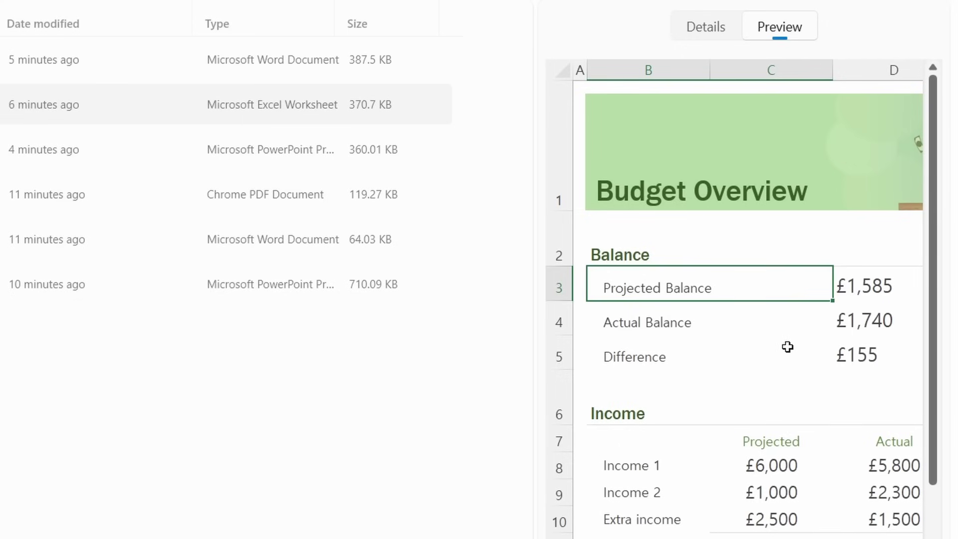
Step: Select cell D4 in the spreadsheet preview, scroll it, and show the details pane
left_click(856, 312)
scroll(818, 357, "right", 5)
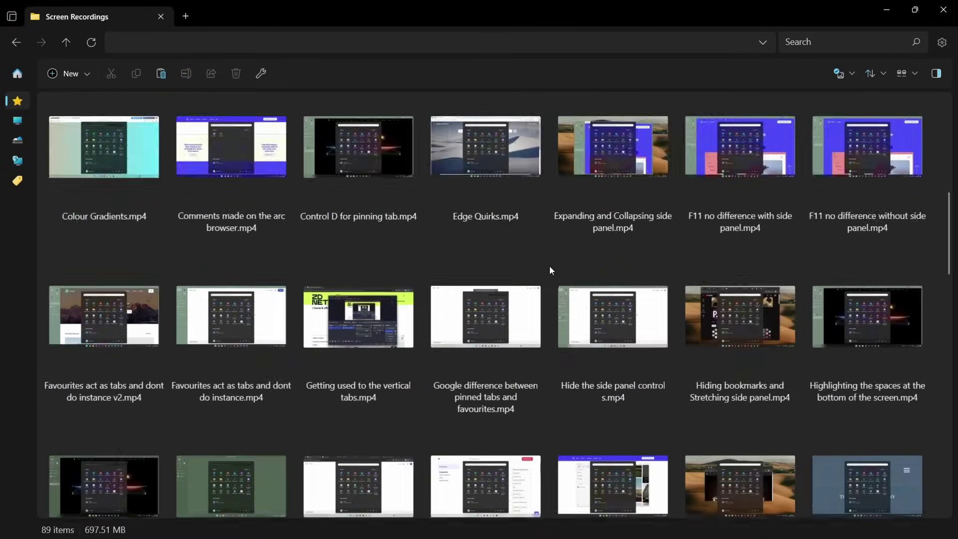
scroll(549, 265, "down", 3)
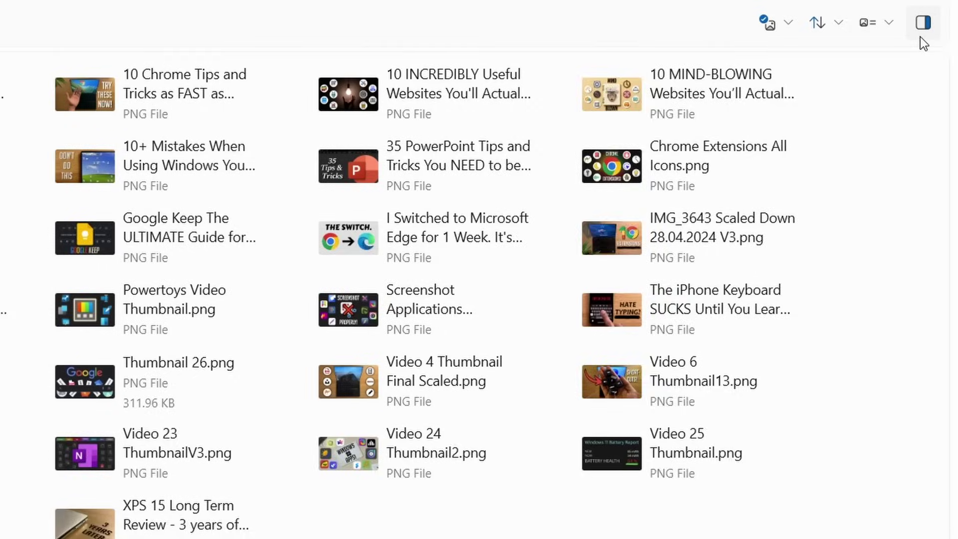
left_click(922, 22)
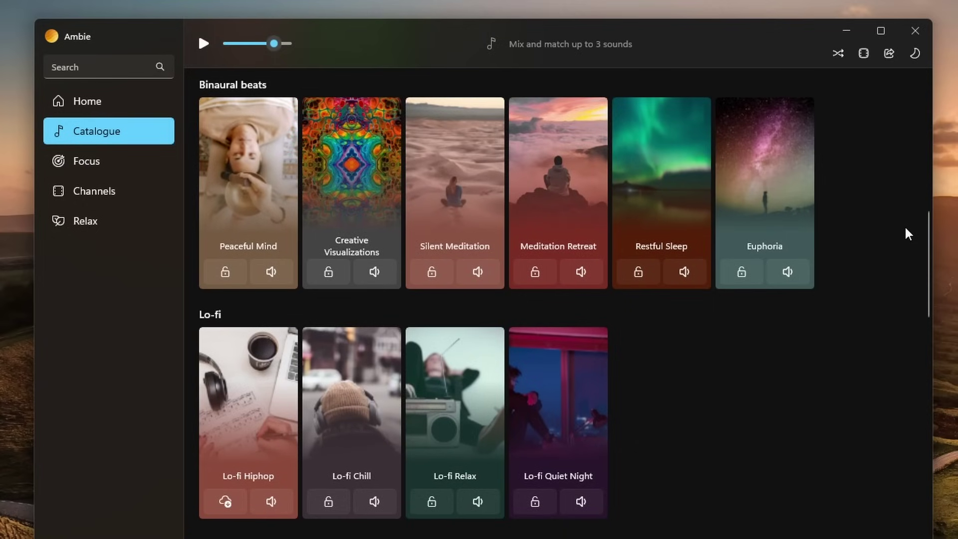
Step: Scroll through Ambie's Catalogue and Channels sound lists
scroll(904, 225, "down", 15)
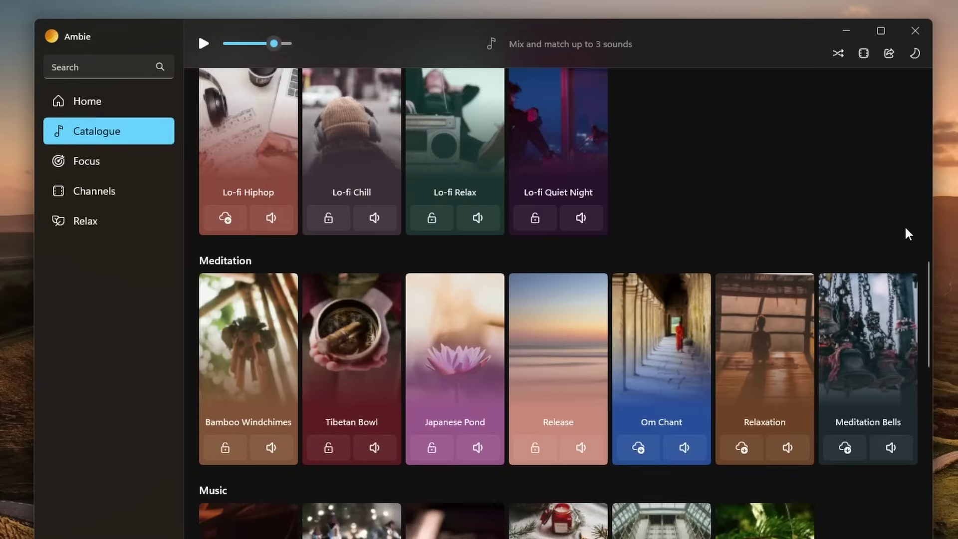
scroll(905, 226, "down", 20)
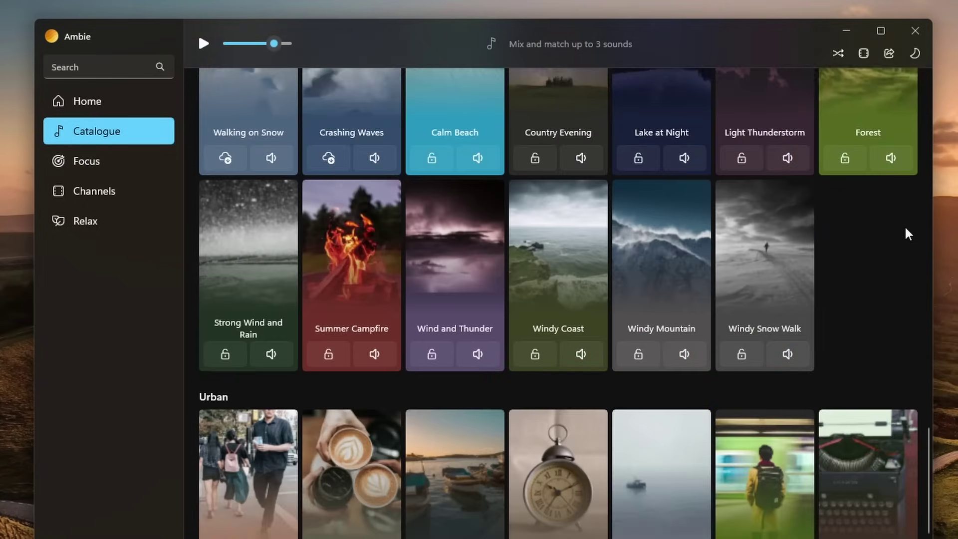
scroll(907, 233, "down", 2)
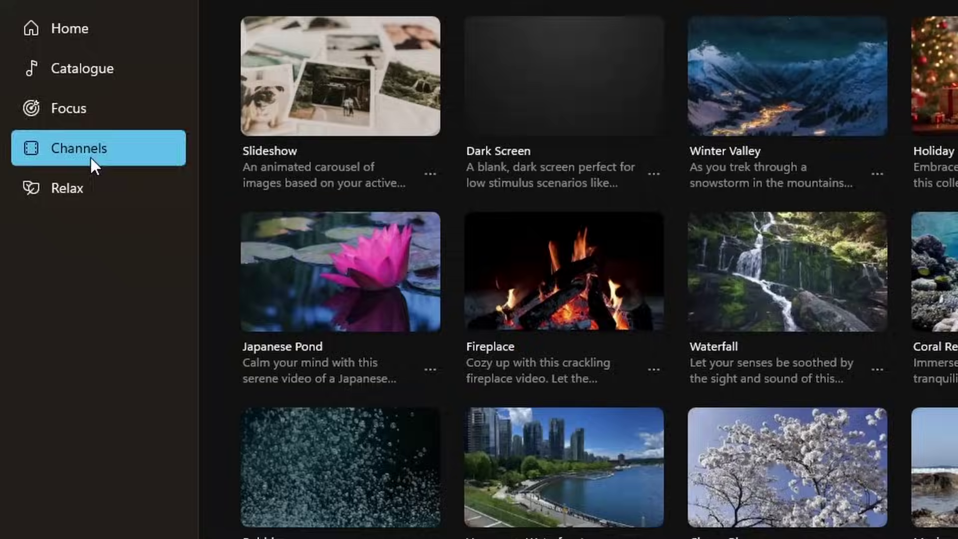
Step: Set the focus timer to 26 focus and 24 rest minutes, then open the Ambie+ offer
left_click(96, 108)
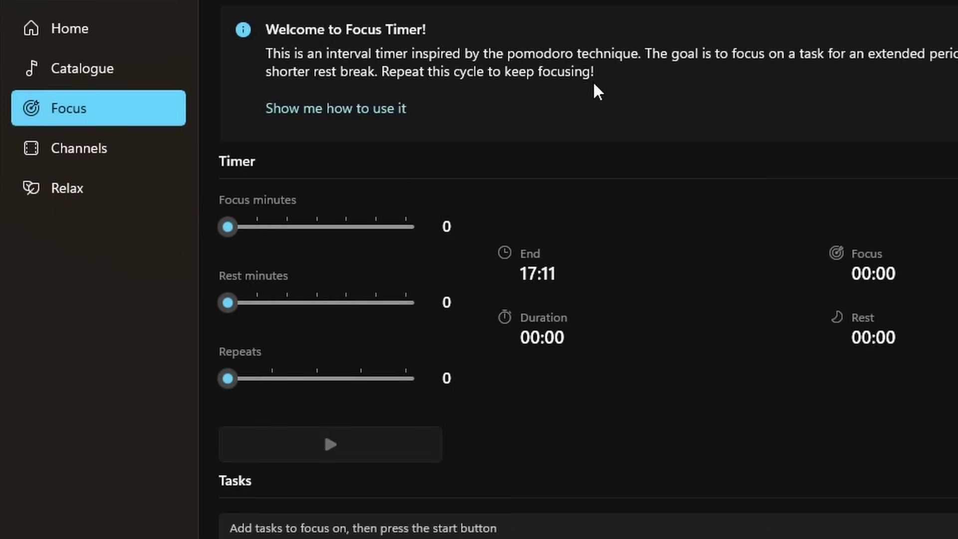
left_click_drag(229, 306, 275, 304)
left_click_drag(230, 380, 269, 388)
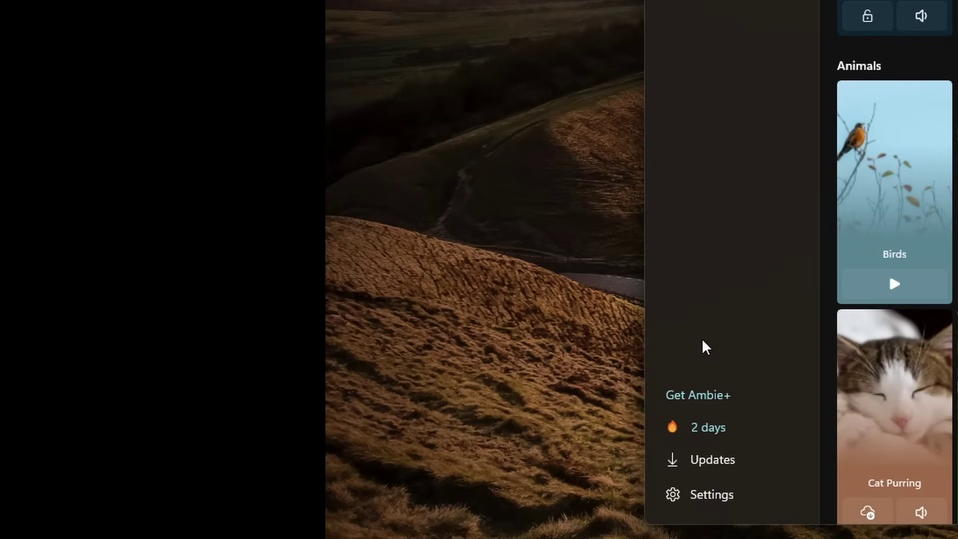
left_click(729, 413)
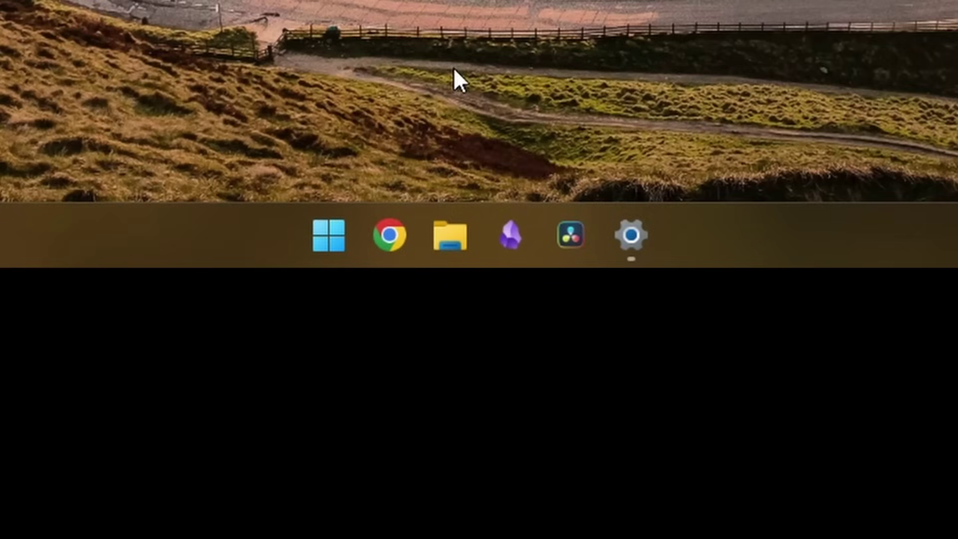
Step: Show the volume and brightness flyouts, unmute from the volume flyout, then mute the sound
key("XF86AudioRaiseVolume")
key("XF86AudioRaiseVolume")
key("XF86AudioRaiseVolume")
key("XF86AudioRaiseVolume")
key("XF86AudioLowerVolume")
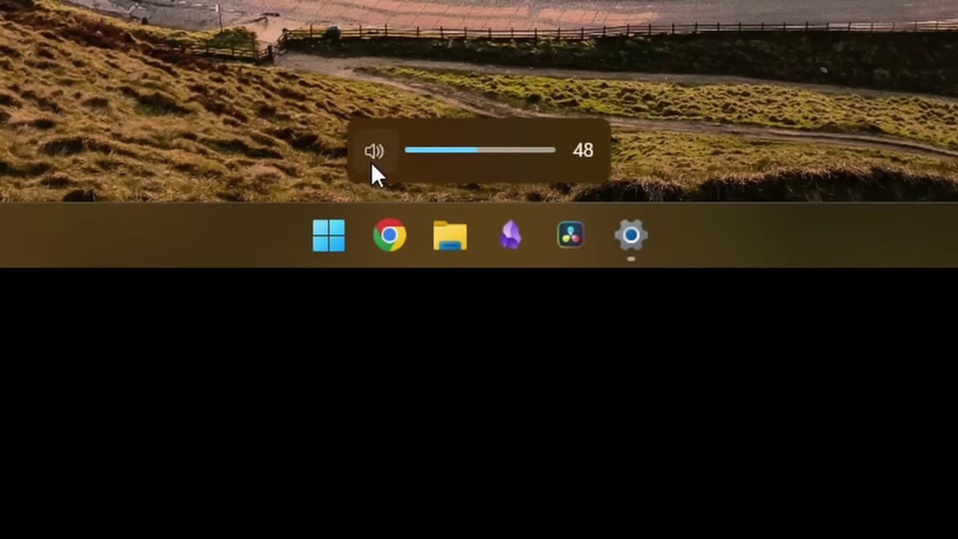
left_click(371, 163)
key("XF86AudioRaiseVolume")
key("XF86AudioRaiseVolume")
key("XF86AudioLowerVolume")
key("XF86AudioLowerVolume")
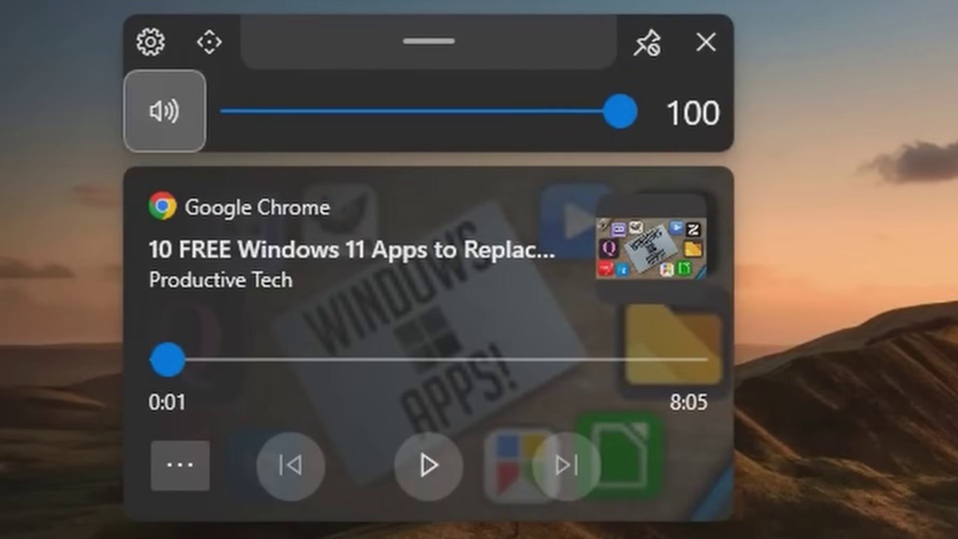
key("XF86AudioMute")
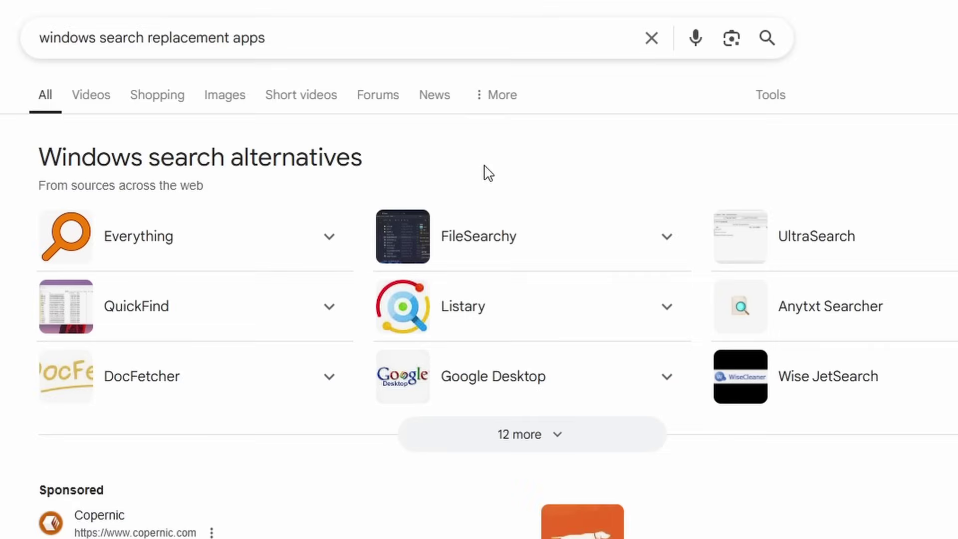
Step: Expand the list by 12 more alternatives, open PowerToys Run, and highlight Flow Launcher's heading
left_click(542, 436)
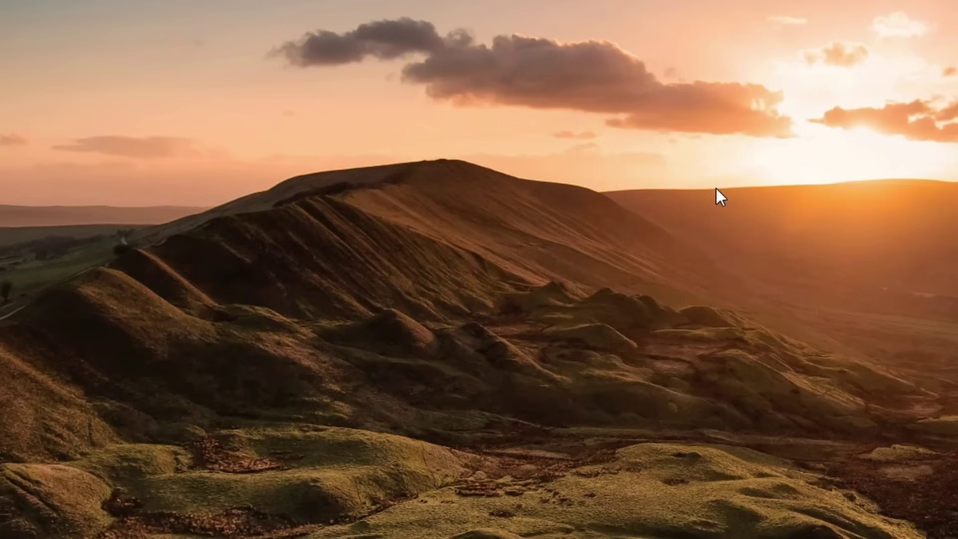
key("alt+space")
scroll(367, 264, "down", 5)
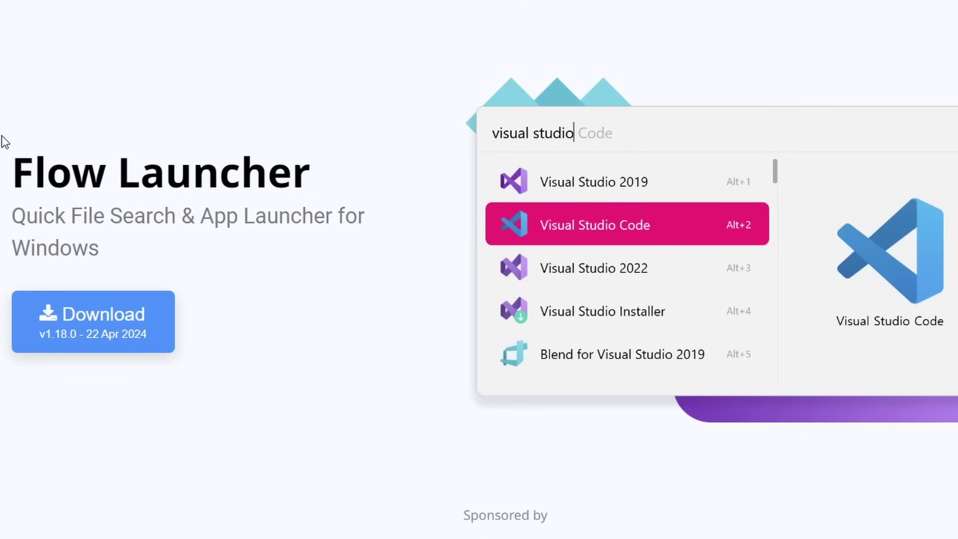
left_click_drag(10, 160, 148, 260)
left_click(281, 284)
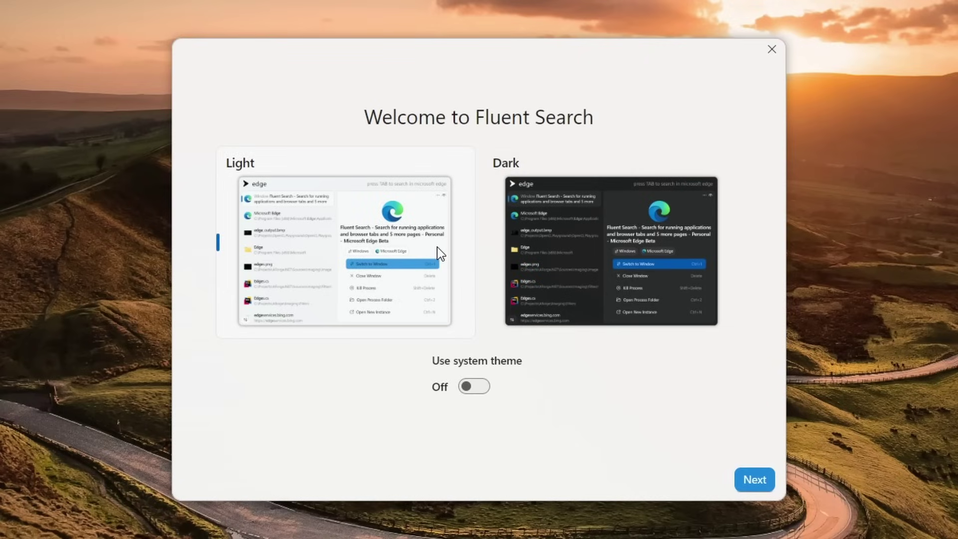
Step: Turn on 'Use system theme' in Fluent Search's welcome setup
left_click(472, 385)
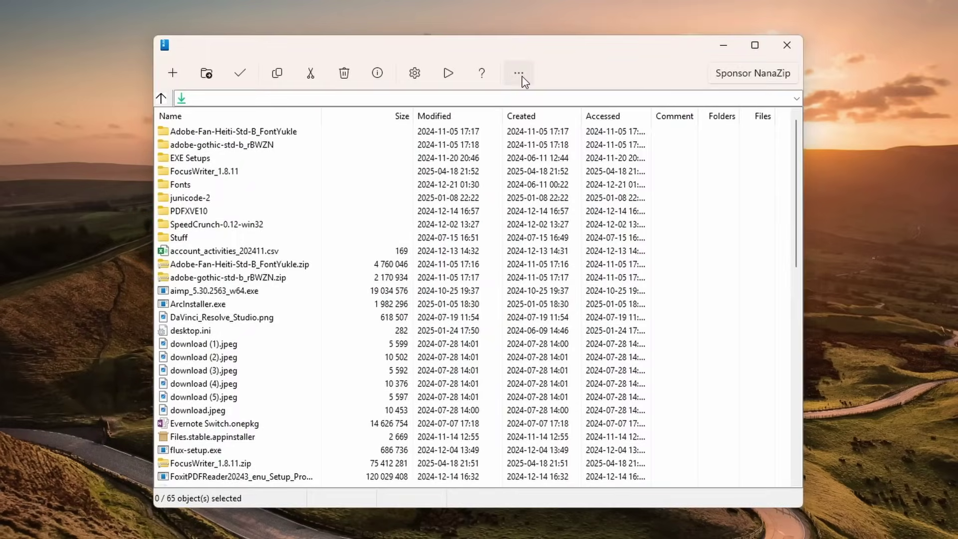
Step: Open NanaZip's ... more-commands menu for selecting files
left_click(518, 73)
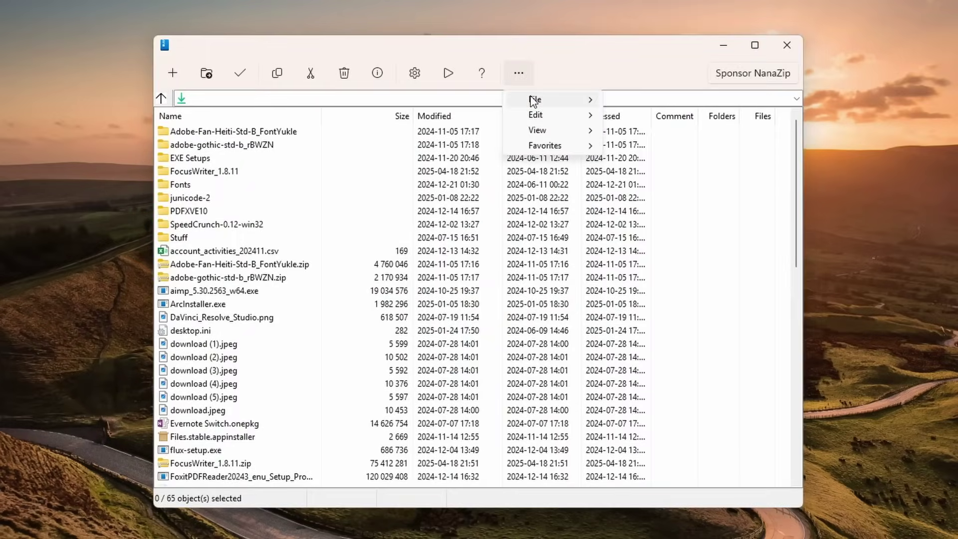
mouse_move(533, 120)
left_click_drag(26, 250, 664, 263)
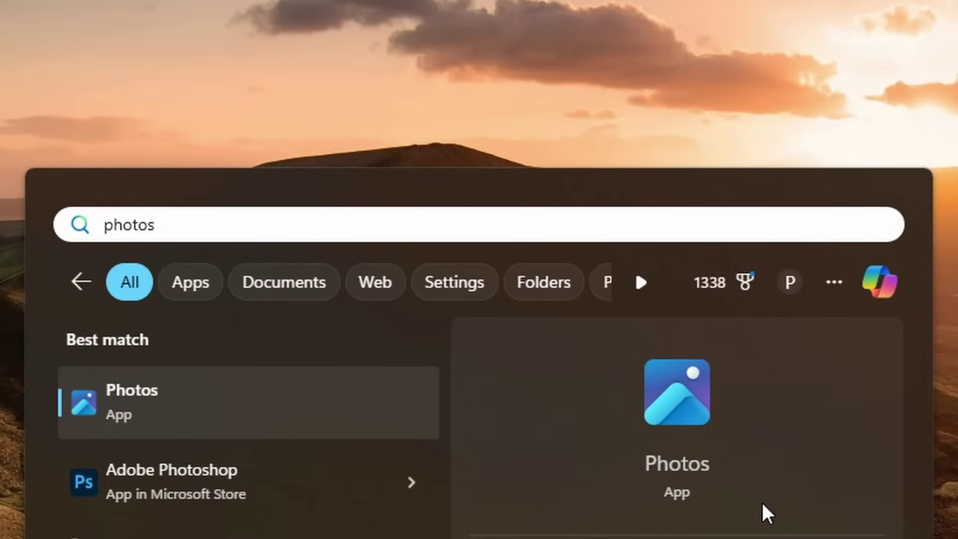
Step: Replace the 'photos' Start search with 'films'
key("BackSpace")
key("BackSpace")
key("BackSpace")
key("BackSpace")
key("BackSpace")
key("BackSpace")
type("films")
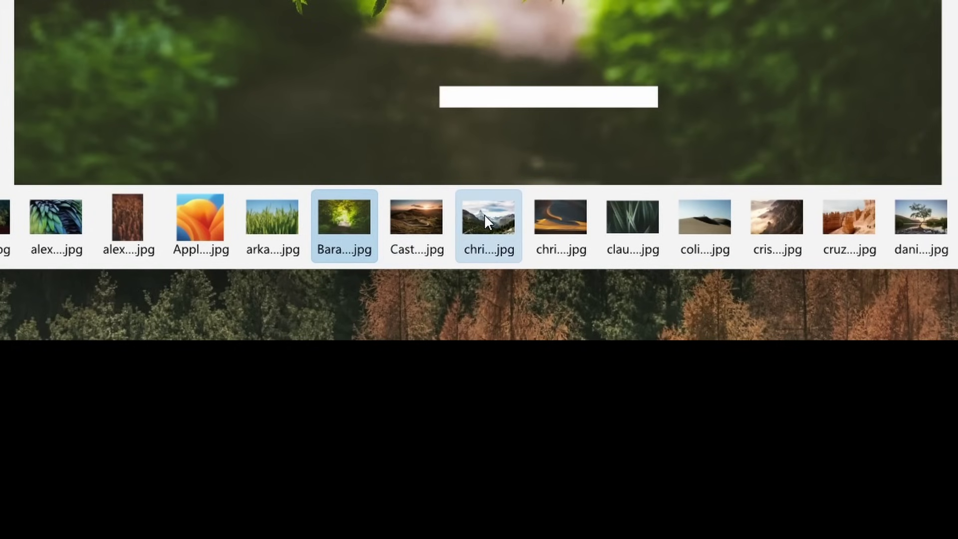
Step: Open ImageGlass's hamburger menu of viewer commands to reach Settings
left_click(793, 29)
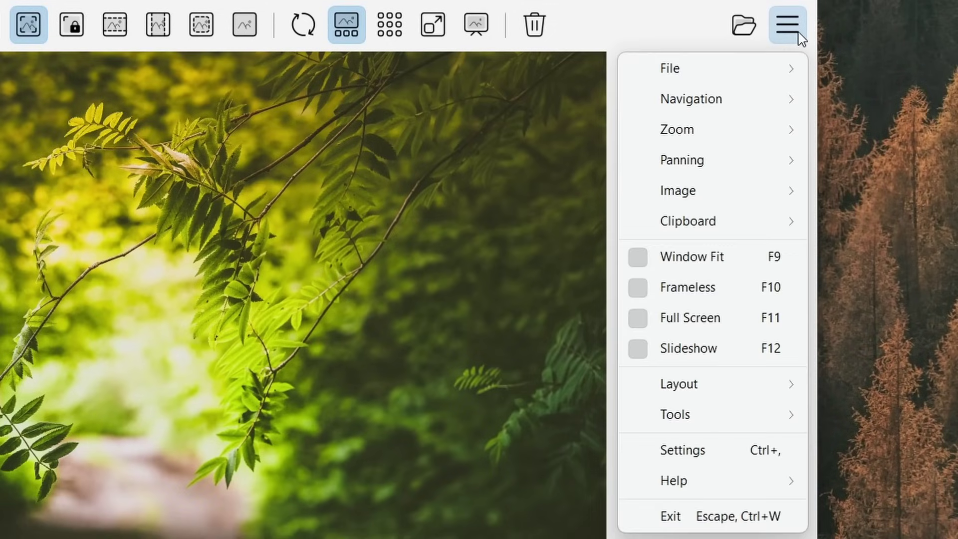
mouse_move(704, 194)
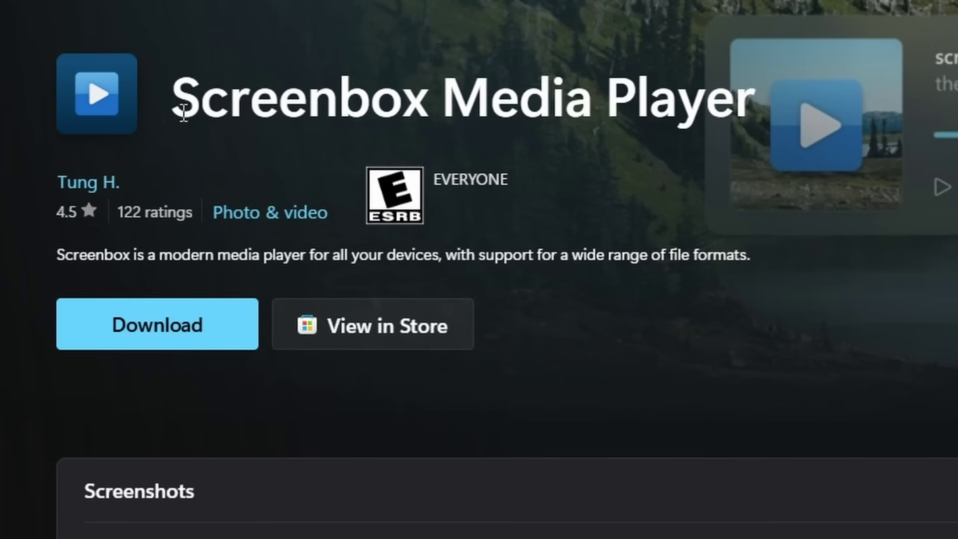
Step: Highlight the Screenbox Media Player title, then the 'Powered by LibVLC' phrase in its description
left_click_drag(172, 99, 767, 100)
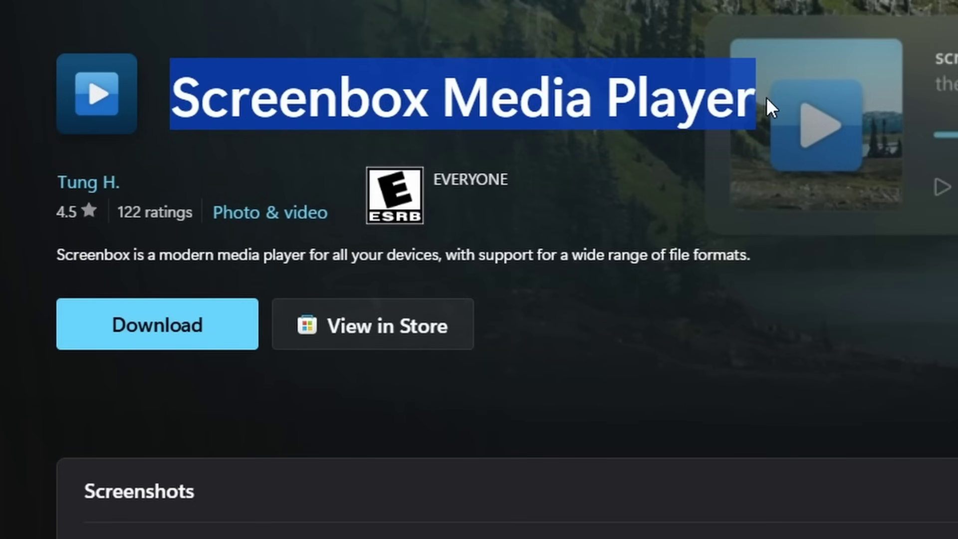
left_click(905, 156)
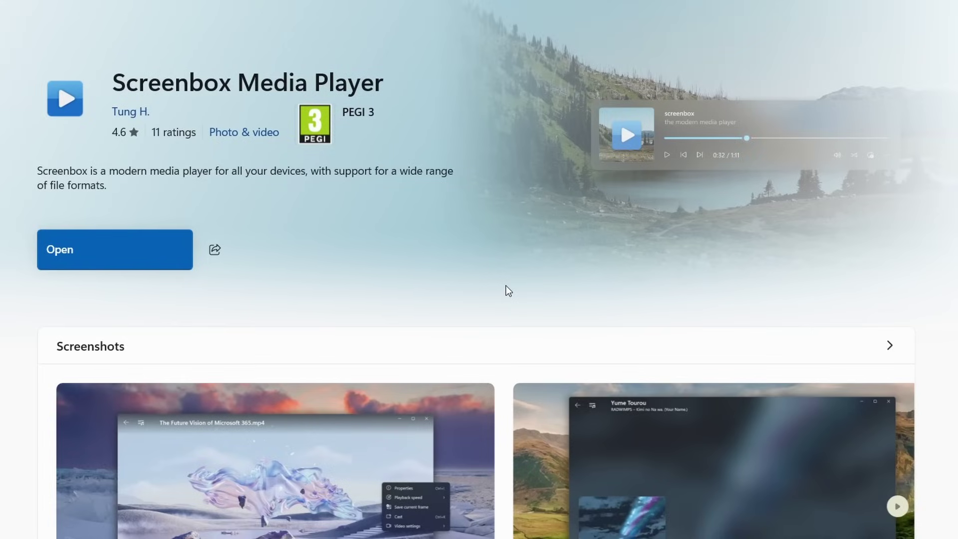
scroll(507, 289, "down", 3)
scroll(507, 289, "down", 5)
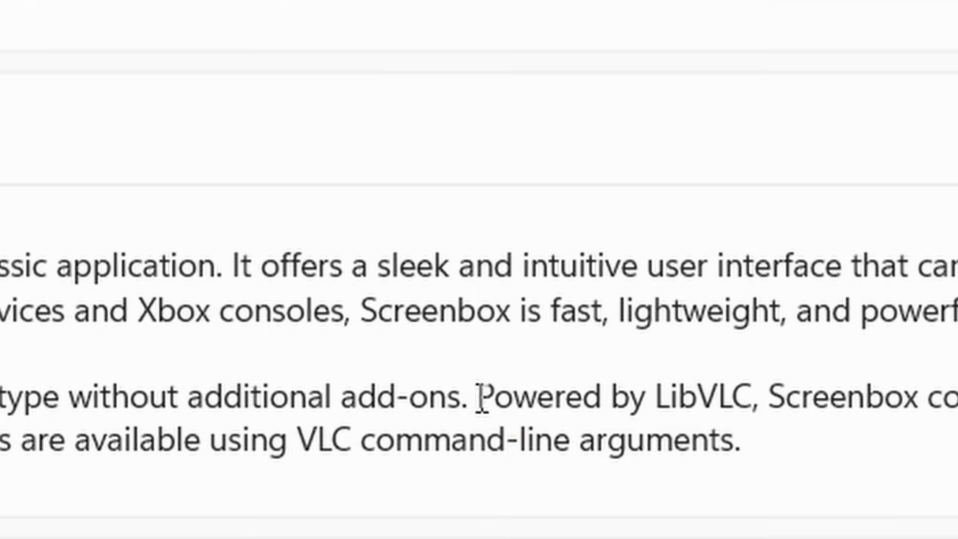
left_click_drag(481, 398, 703, 399)
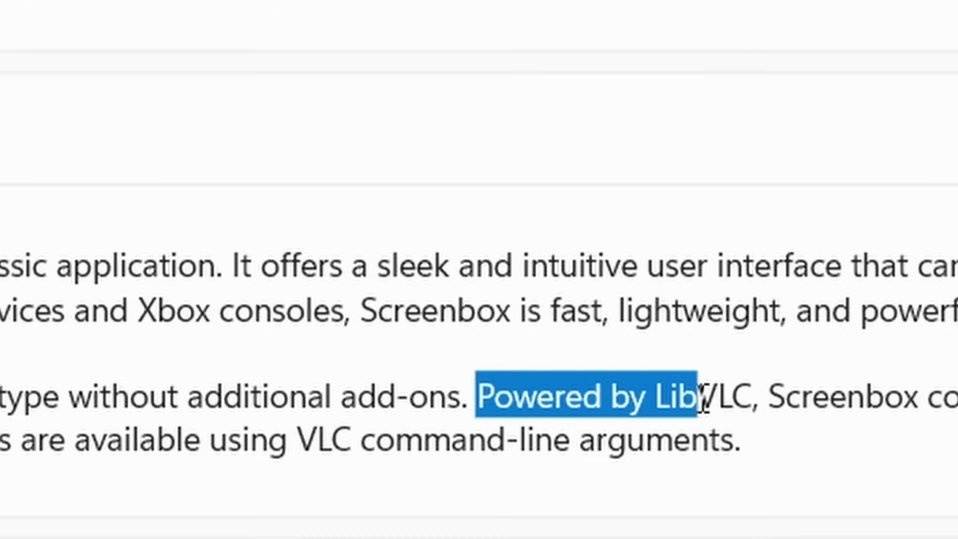
left_click(798, 358)
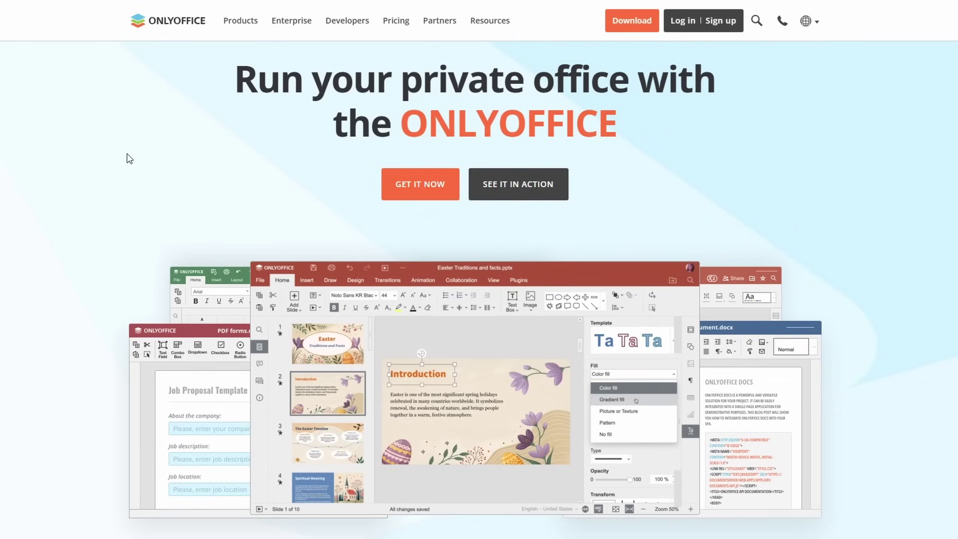
Step: Highlight the ONLYOFFICE and Microsoft 365 headlines, then browse and close LibreOffice Writer's menus
left_click_drag(210, 85, 633, 144)
left_click(633, 143)
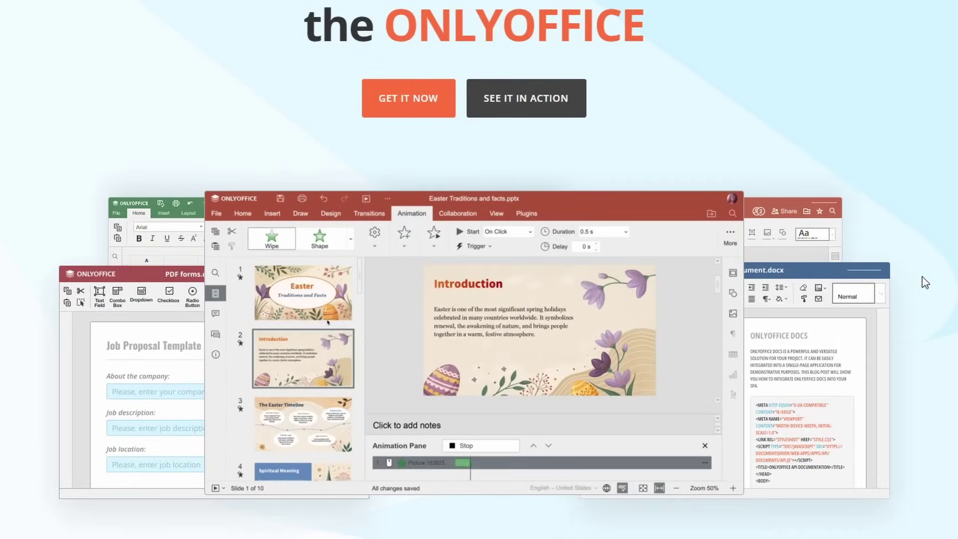
scroll(852, 335, "down", 1)
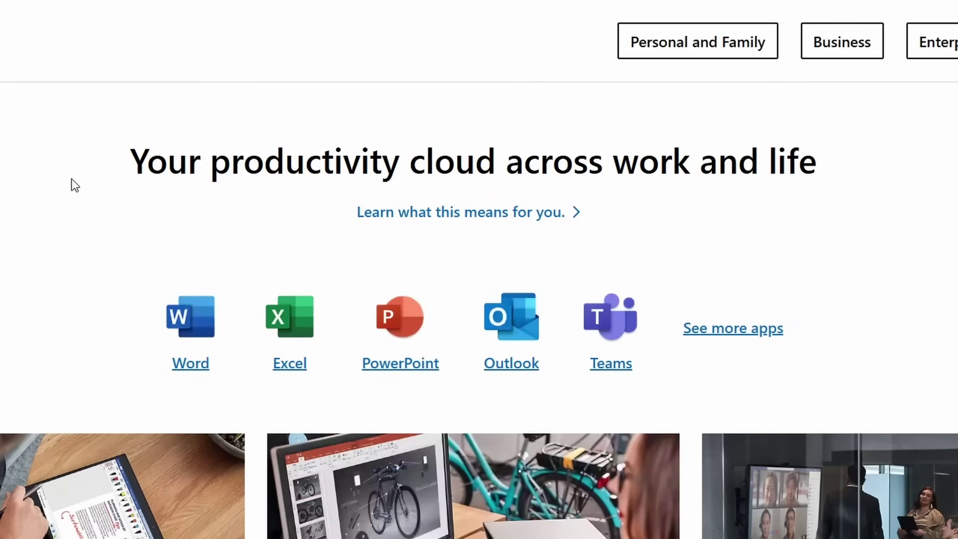
left_click_drag(129, 164, 813, 163)
left_click(853, 223)
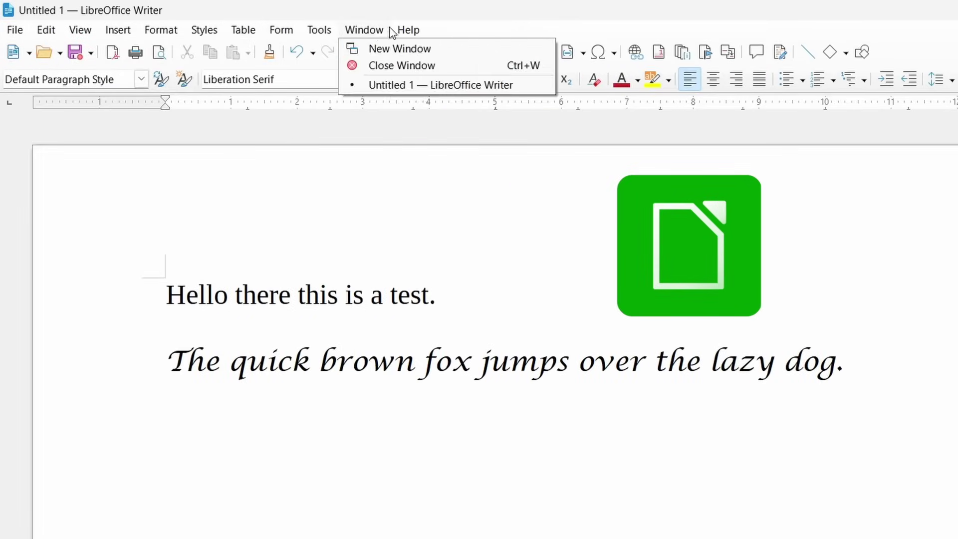
left_click(408, 30)
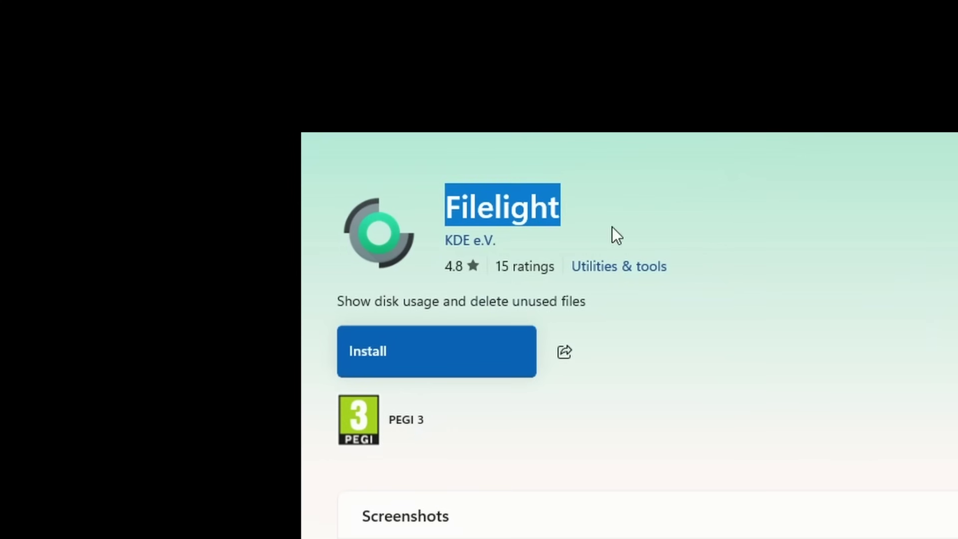
Step: Highlight the start of Filelight's store description, then clear the selection
scroll(479, 270, "down", 5)
left_click_drag(62, 401, 925, 400)
left_click(447, 335)
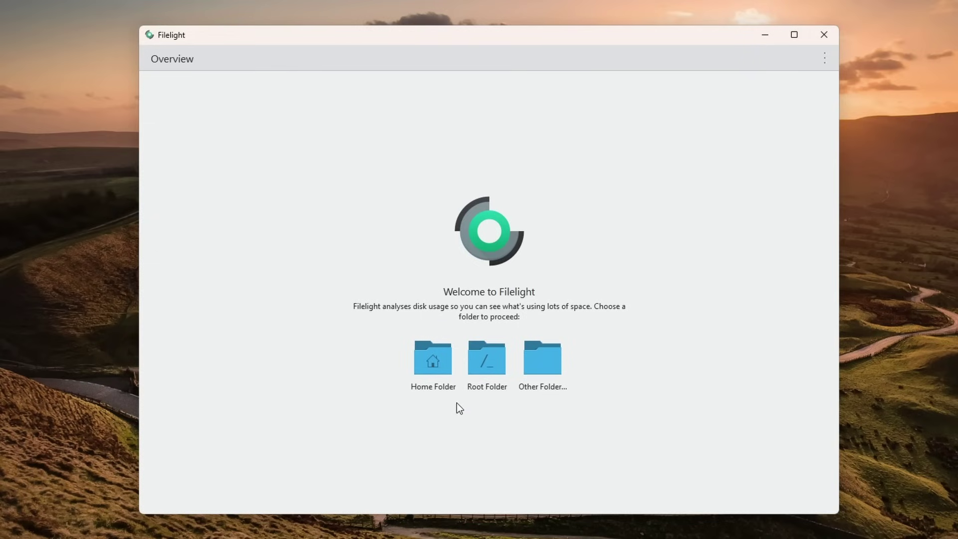
Step: Scan the home folder, drill into MY STUFF OF ALL TIME - LAPTOP, then return to C:\Users
left_click(444, 378)
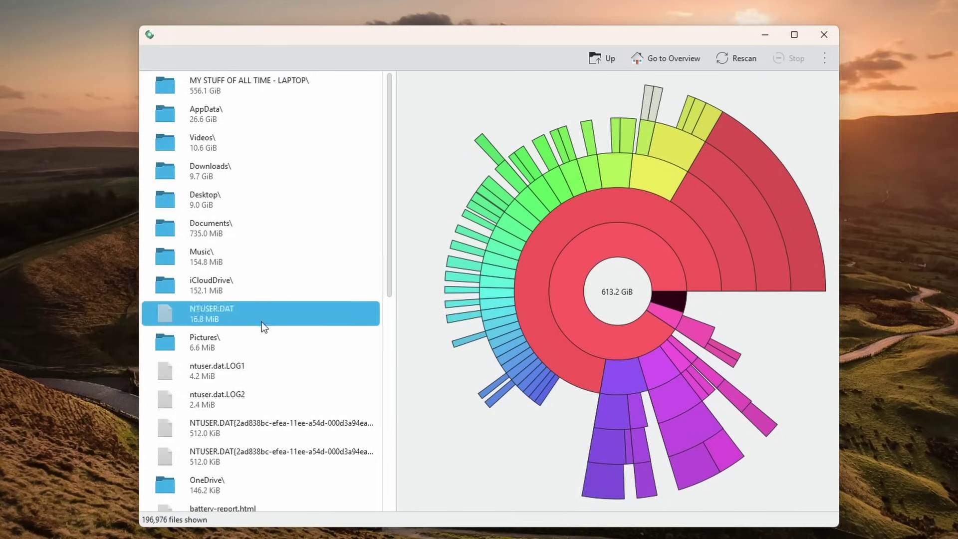
left_click(322, 93)
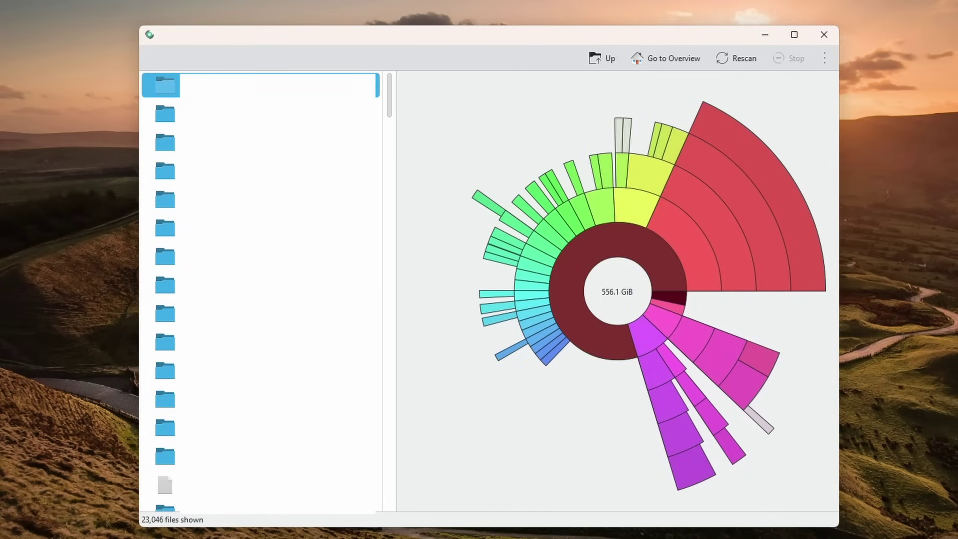
left_click(295, 89)
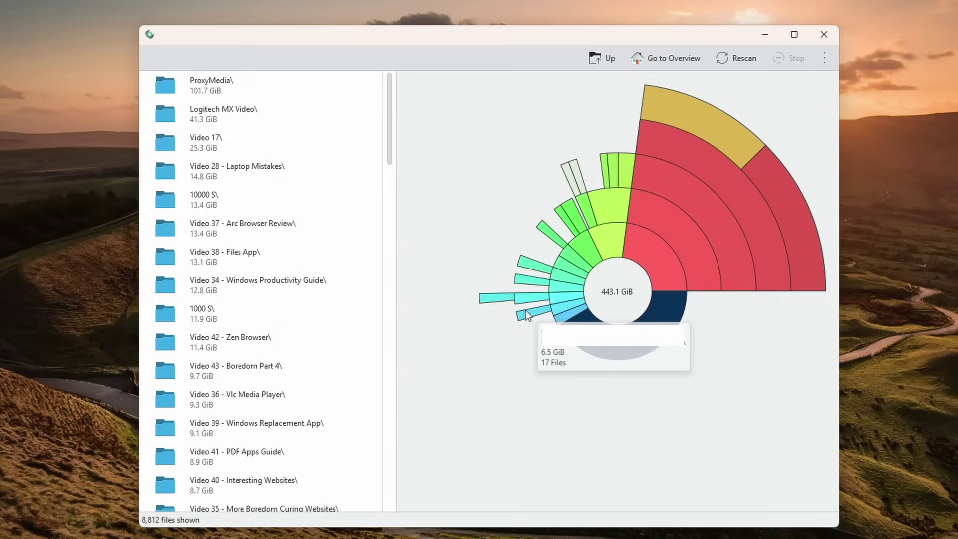
left_click(614, 302)
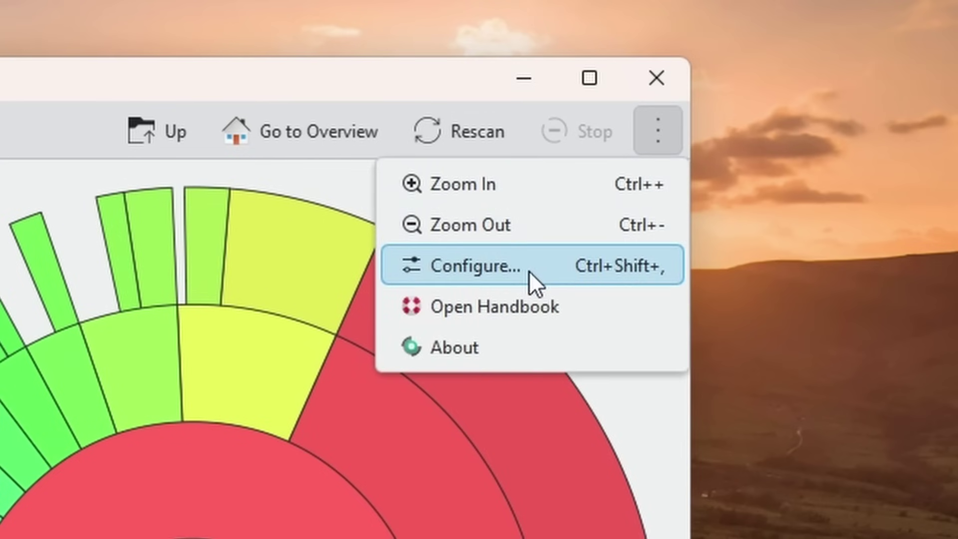
Step: In Filelight's Appearance settings, choose the System colours scheme for the chart
left_click(528, 271)
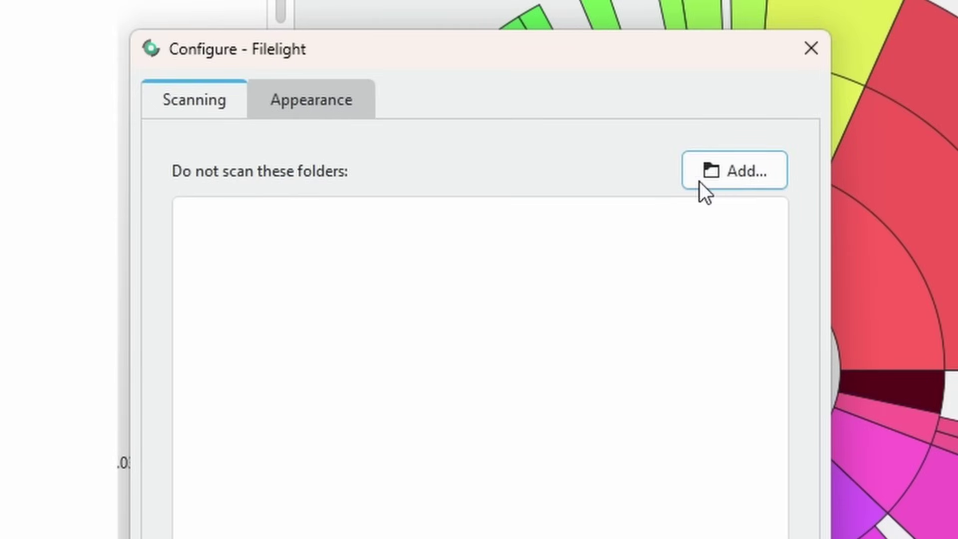
left_click(327, 112)
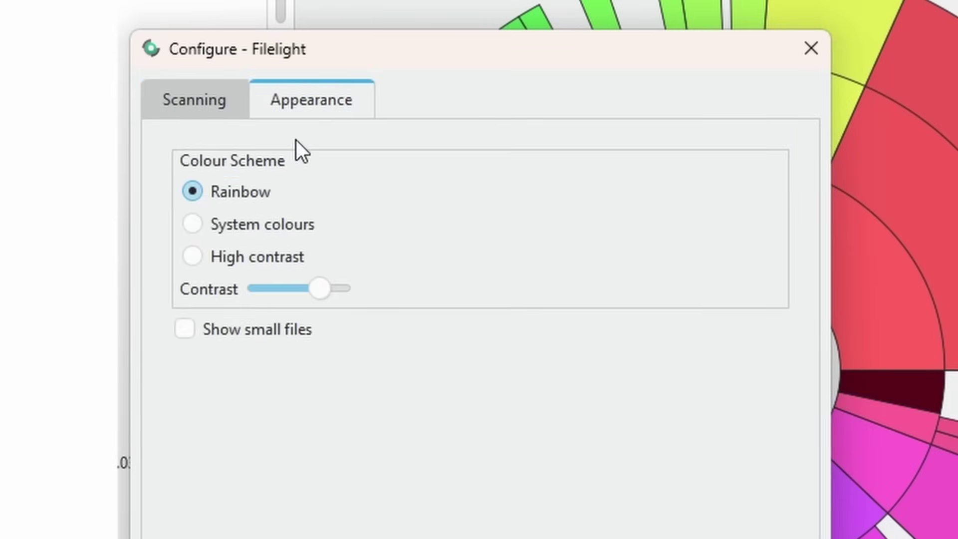
left_click(243, 228)
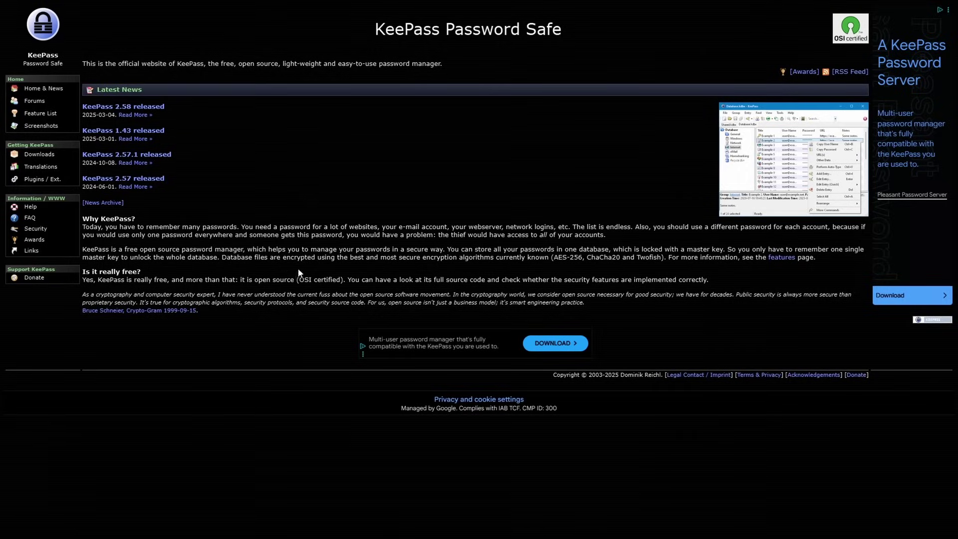
Step: Highlight the 'manage your passwords in a secure way' sentence on the KeePass homepage
left_click_drag(310, 249, 386, 249)
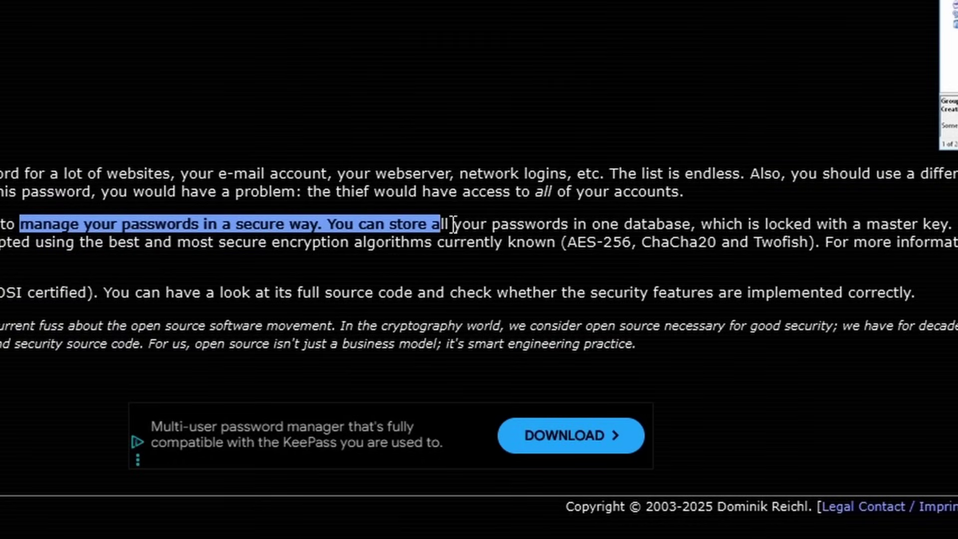
left_click_drag(696, 225, 942, 230)
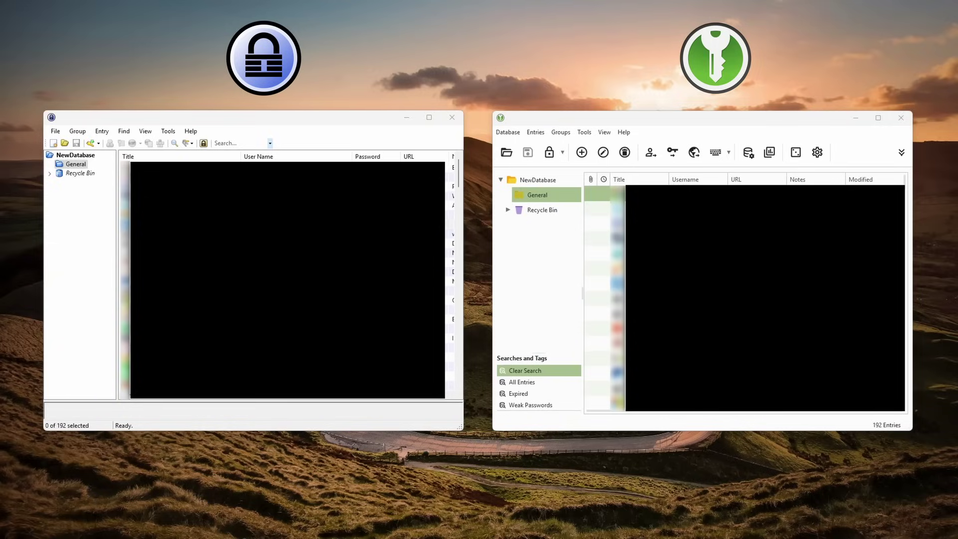
left_click(55, 131)
mouse_move(197, 135)
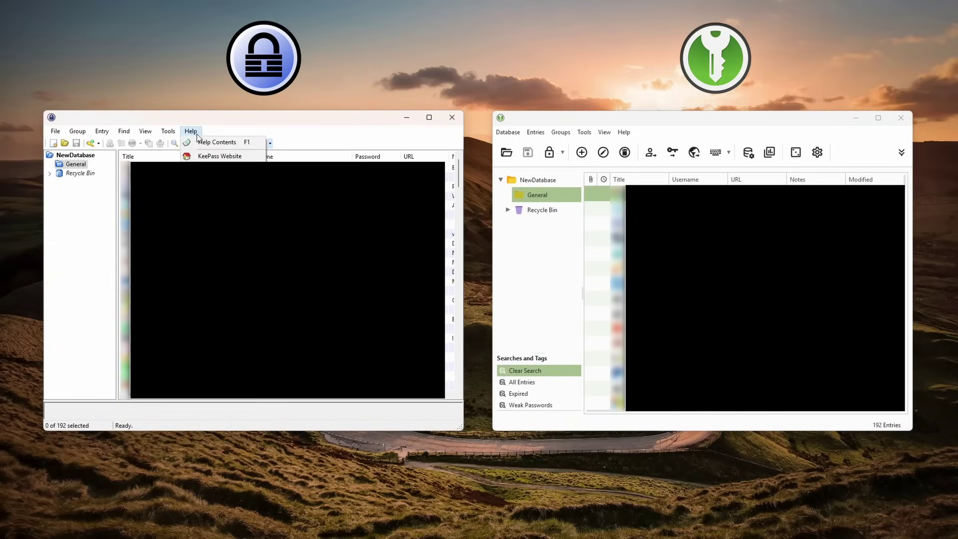
left_click(563, 239)
left_click(535, 132)
key("Escape")
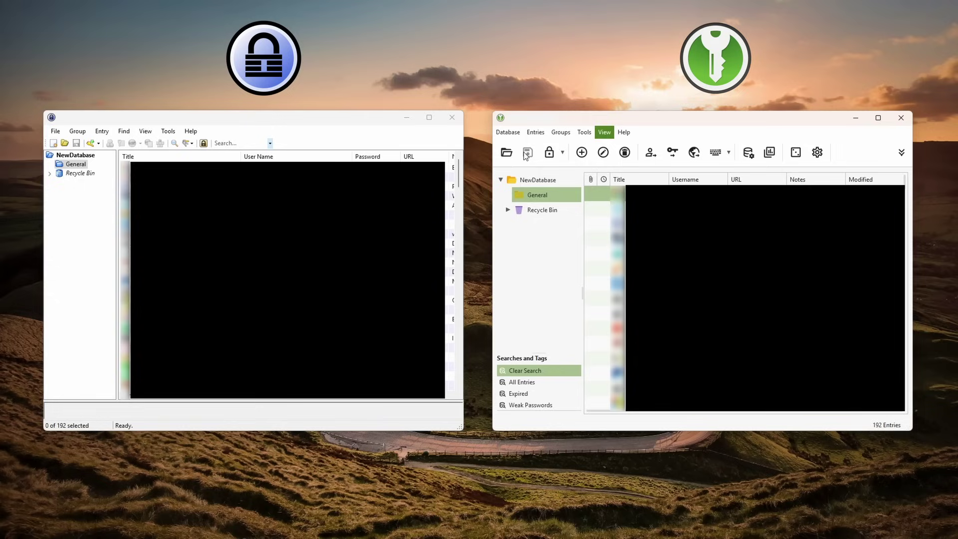
scroll(743, 299, "down", 1)
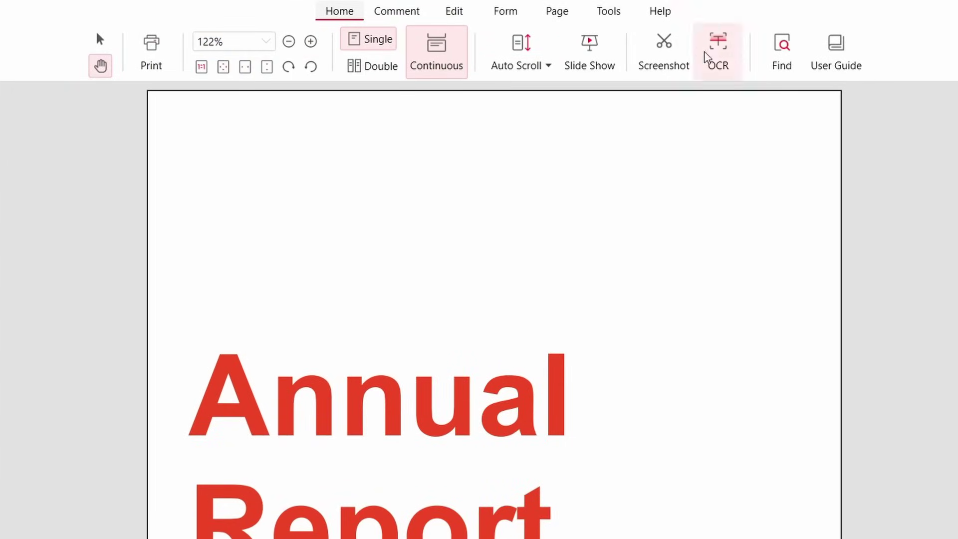
Step: Show PDFgear's Comment, Edit, Page, Tools and Help tabs, then scroll to Free Online Tools
left_click(397, 12)
left_click(454, 12)
left_click(553, 14)
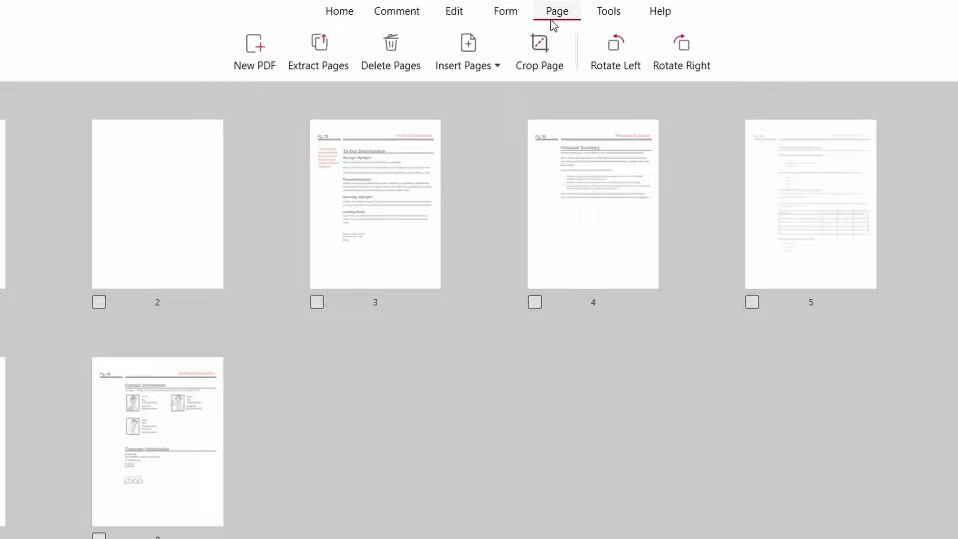
left_click(609, 12)
left_click(663, 15)
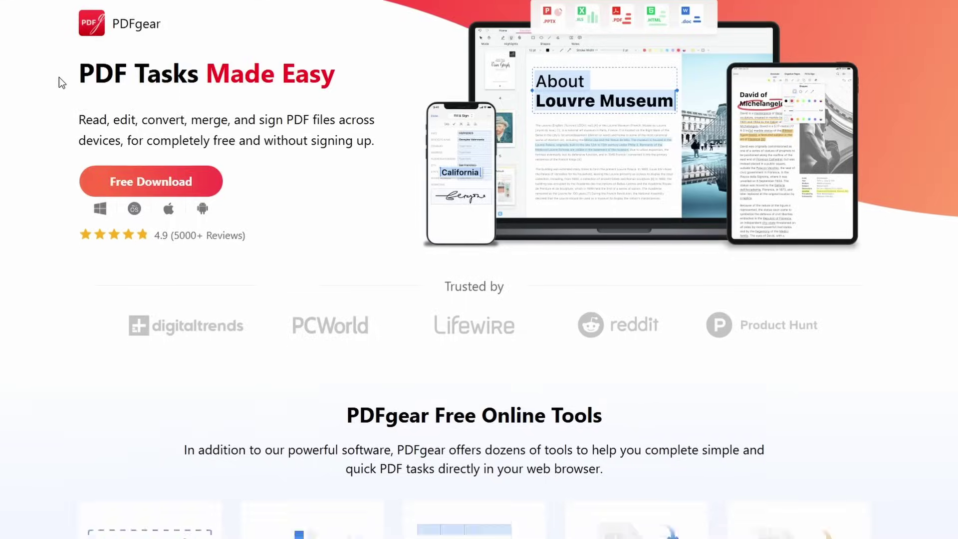
scroll(59, 78, "down", 7)
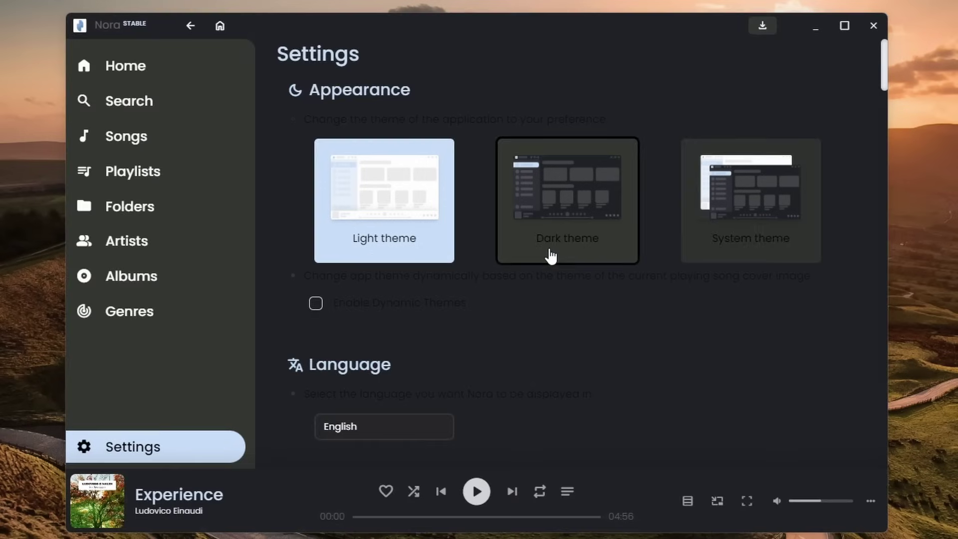
Step: Enable dynamic themes, try Light then Dark, and seek further into the track in the mini-player
left_click(351, 314)
left_click(387, 256)
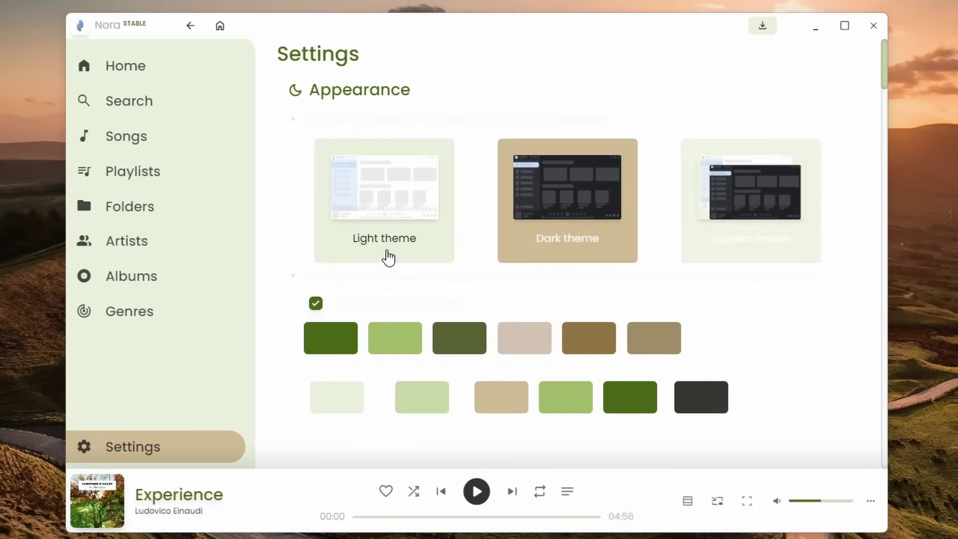
left_click(569, 260)
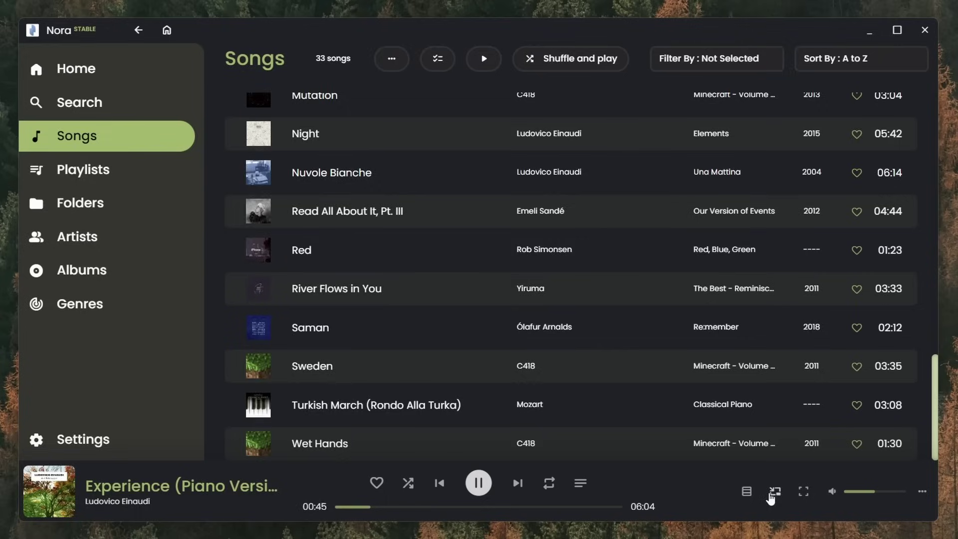
left_click(771, 496)
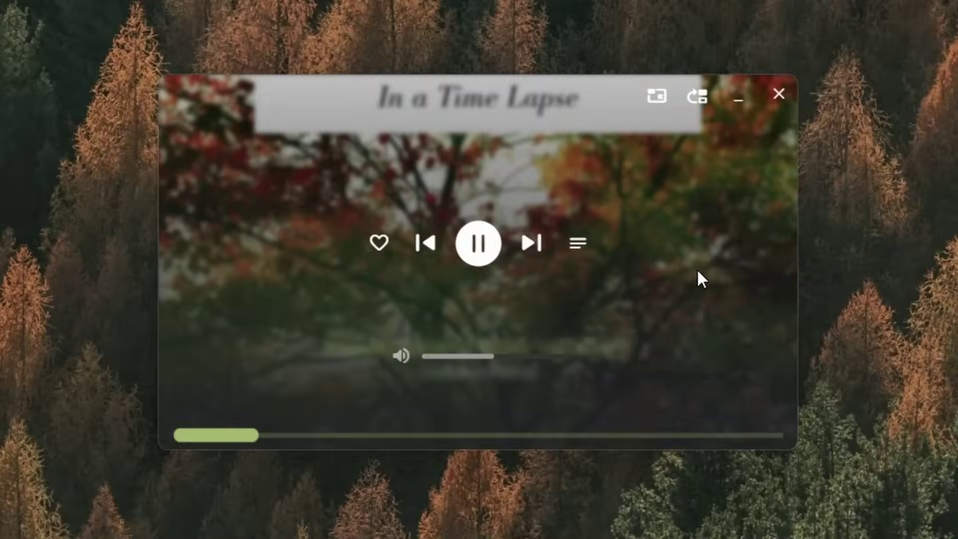
left_click_drag(263, 437, 316, 435)
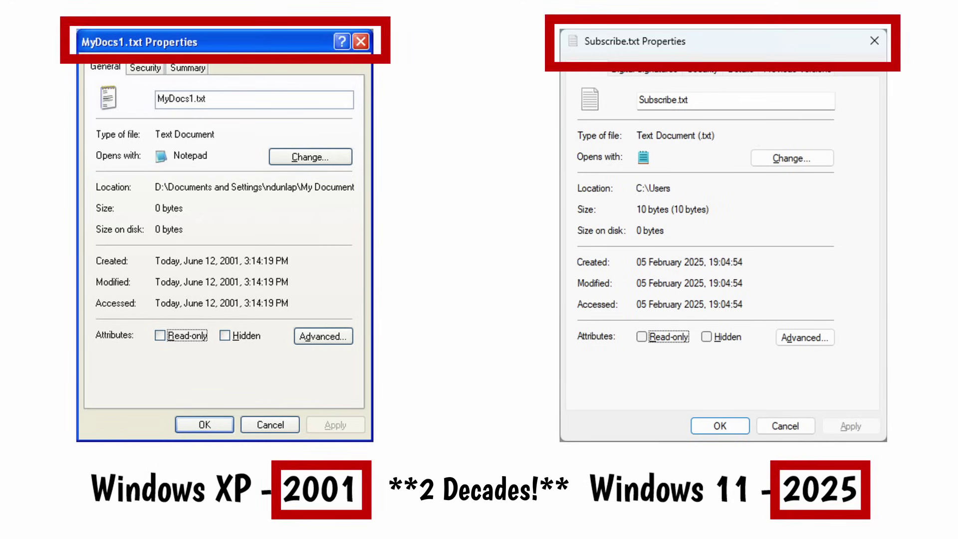
Step: Highlight the FluentInfo app title and its description sentence on the Store page
left_click_drag(283, 118, 482, 117)
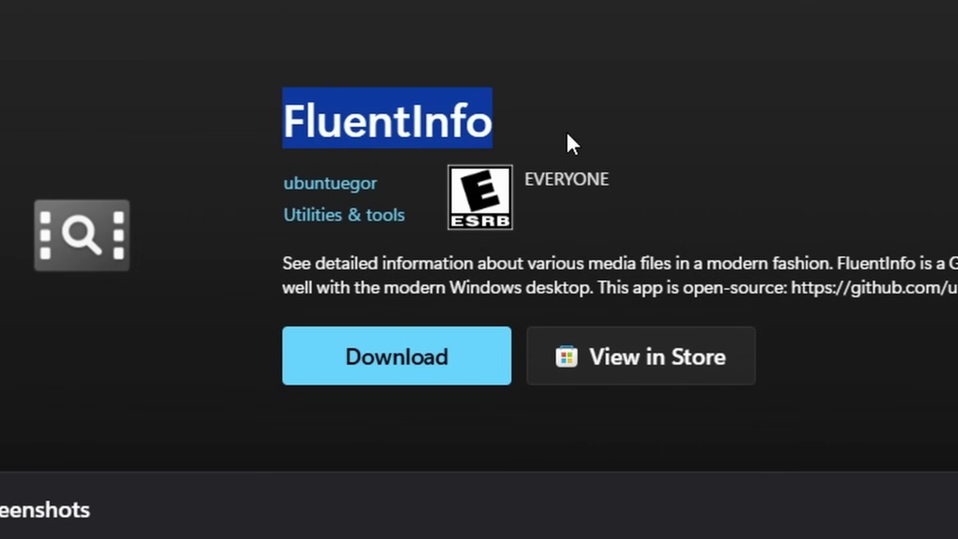
left_click(567, 134)
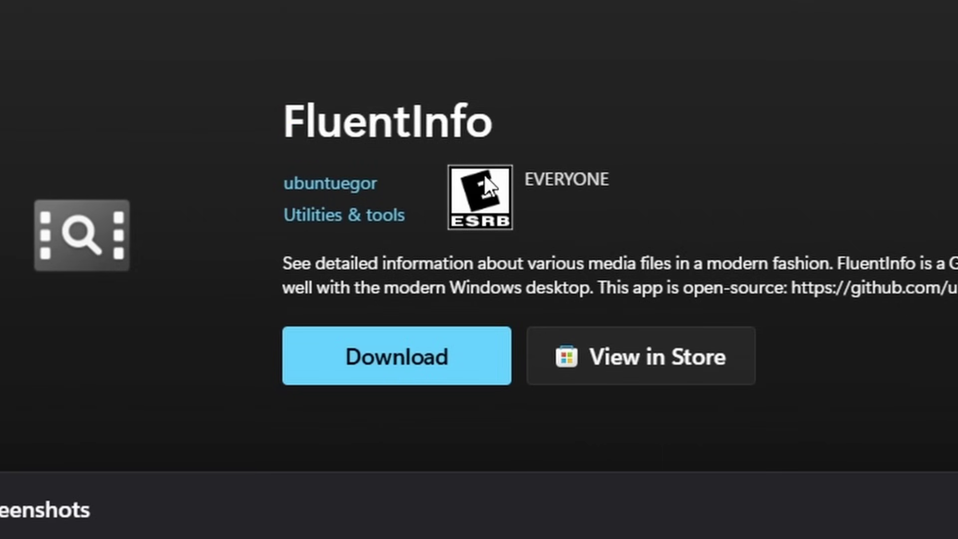
left_click_drag(280, 262, 532, 264)
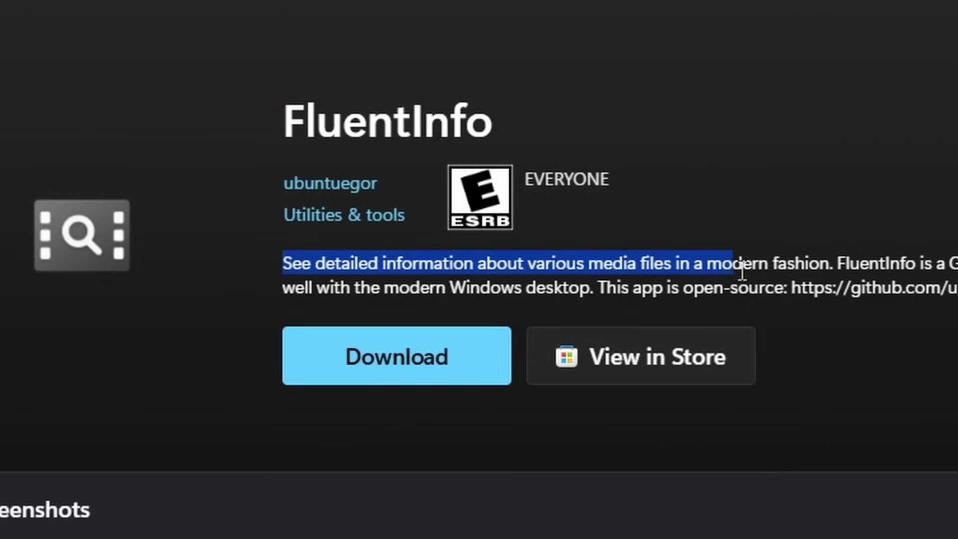
left_click(893, 227)
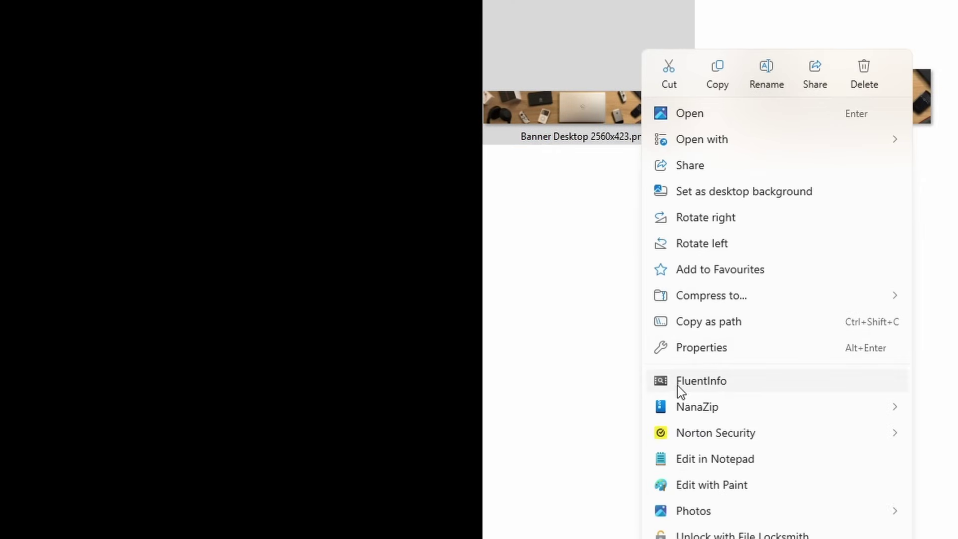
Step: Show the details of Banner Desktop 2560x423.png in FluentInfo as plain text
left_click(678, 383)
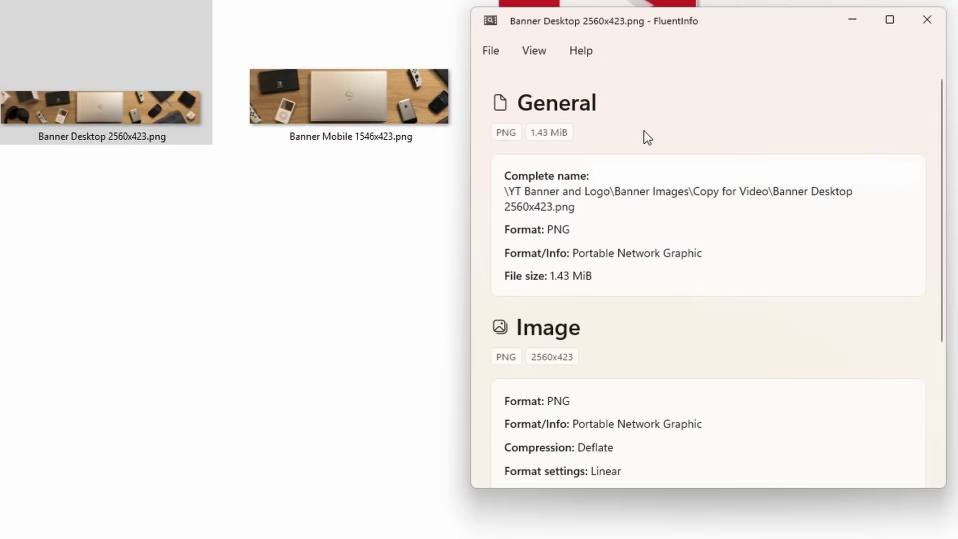
scroll(707, 332, "down", 4)
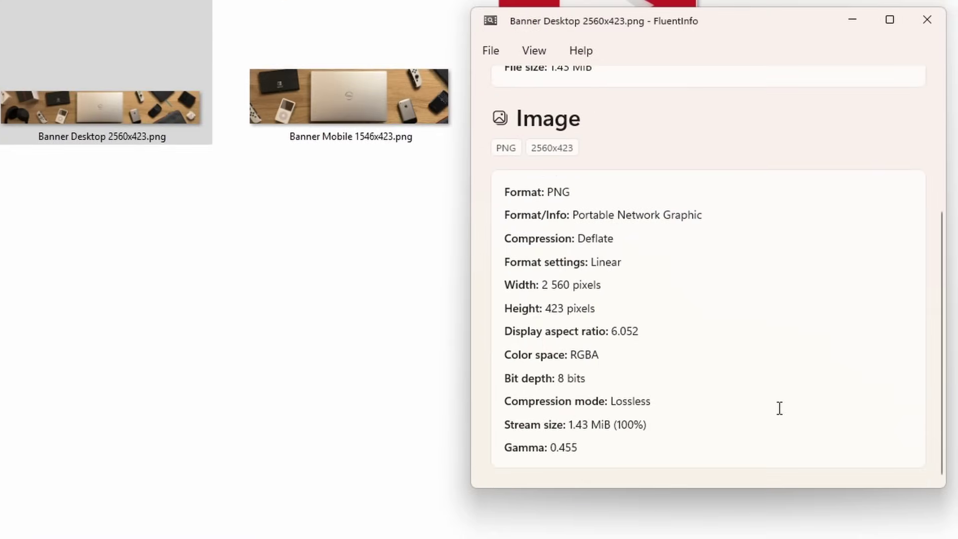
scroll(779, 407, "up", 4)
left_click(533, 50)
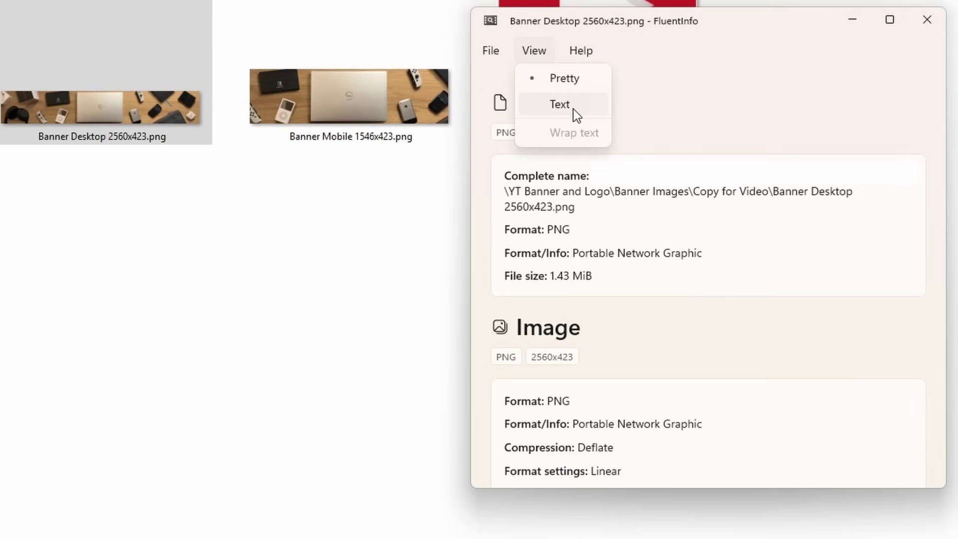
left_click(573, 110)
Step: Select the plain-text details, then highlight the open-source line in the description
left_click_drag(487, 83, 797, 311)
left_click(796, 312)
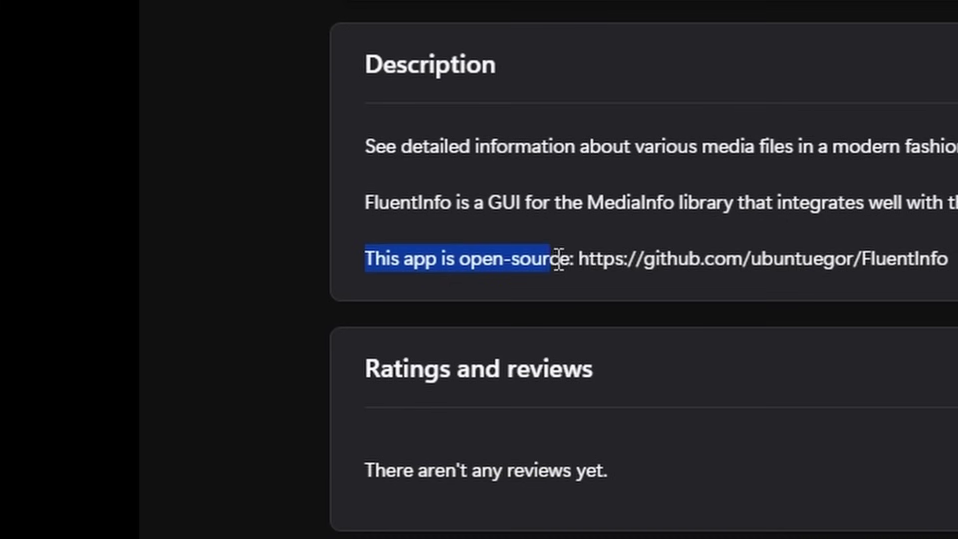
left_click_drag(560, 256, 945, 259)
left_click(942, 260)
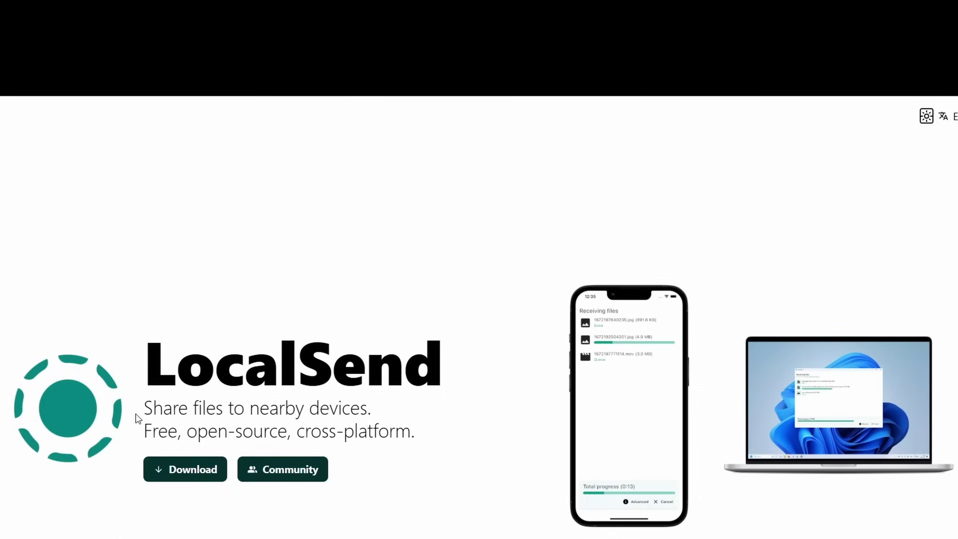
Step: Highlight the LocalSend heading and tagline, then accept IMG_3845.JPG (3.4 MB) from the iPhone
left_click_drag(144, 378, 413, 378)
left_click(458, 430)
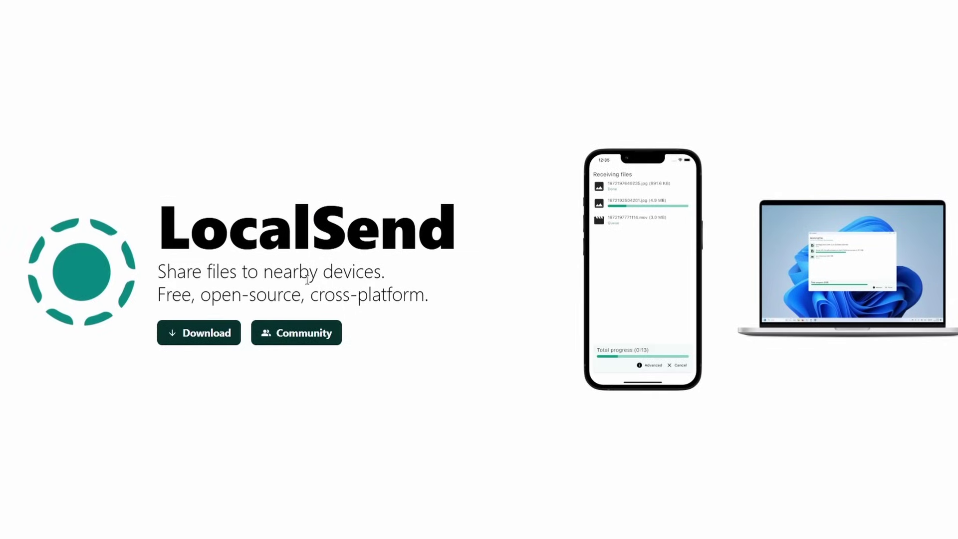
left_click_drag(158, 271, 458, 306)
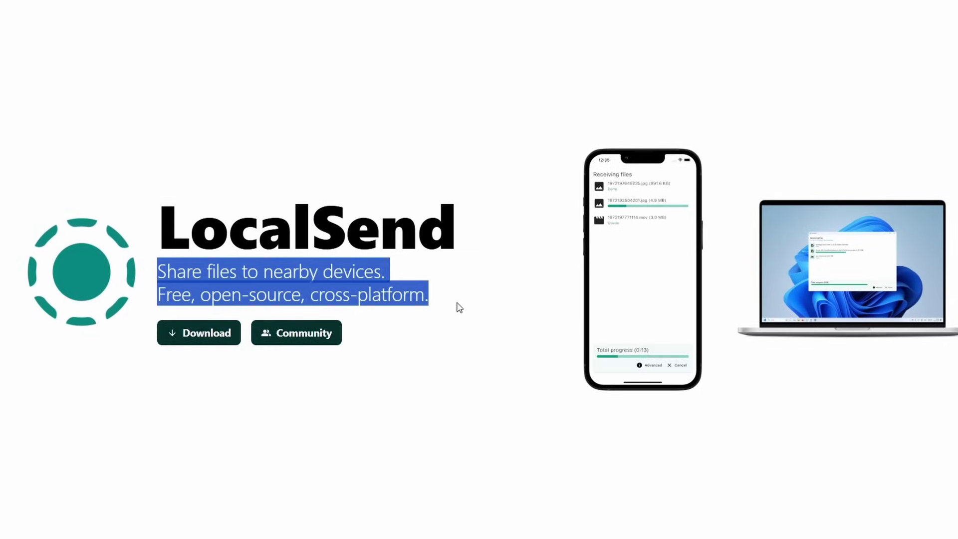
left_click(473, 322)
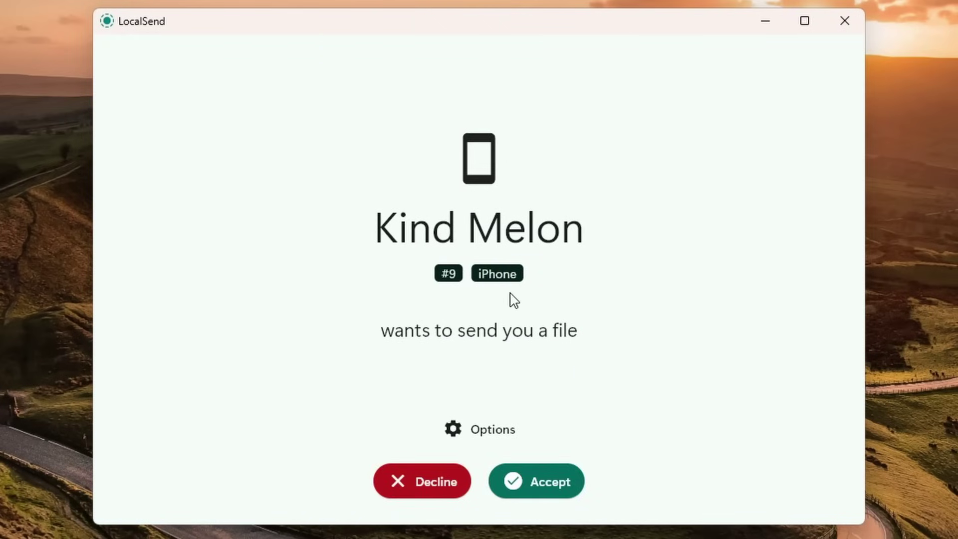
left_click(548, 499)
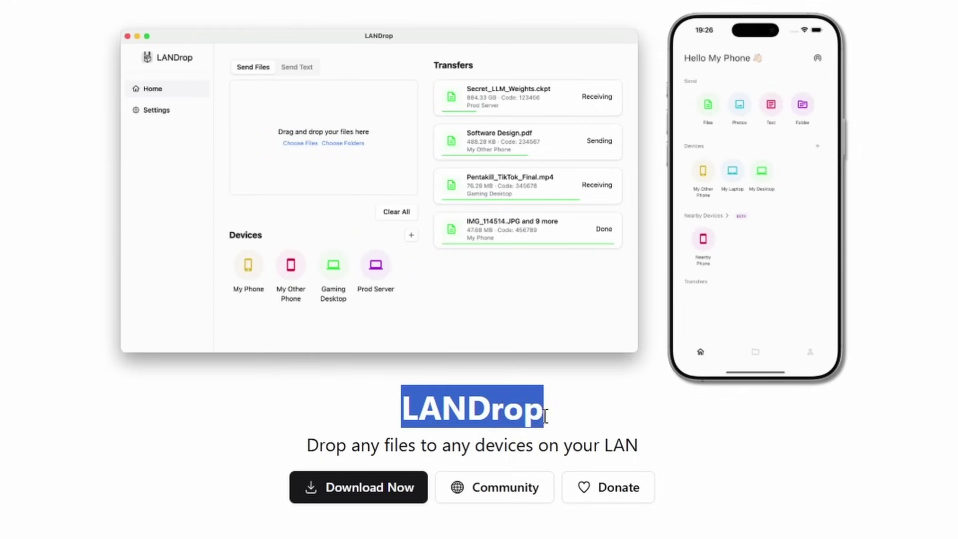
Step: Highlight the LANDrop tagline and the privacy policy sentence about anonymized analytics data
left_click(589, 424)
left_click_drag(306, 446, 554, 449)
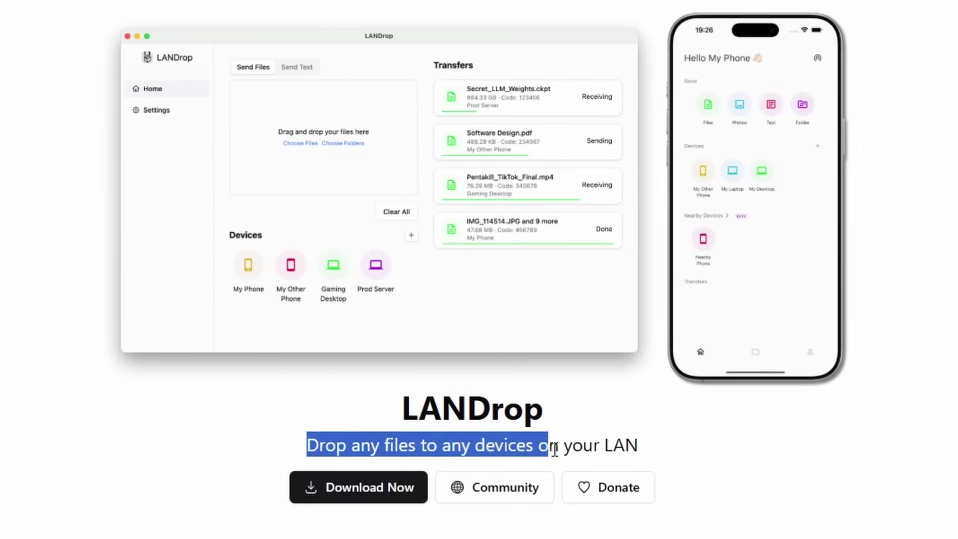
left_click(695, 467)
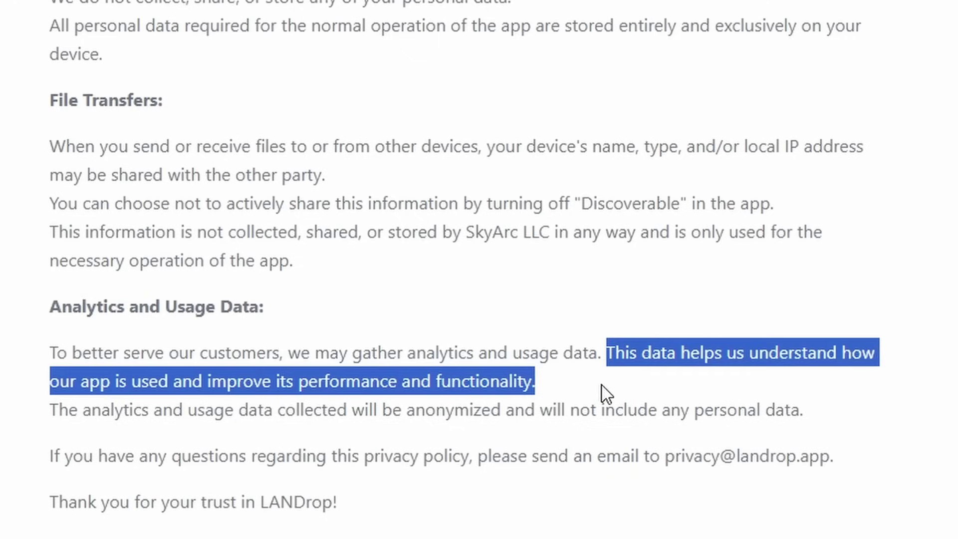
left_click(601, 385)
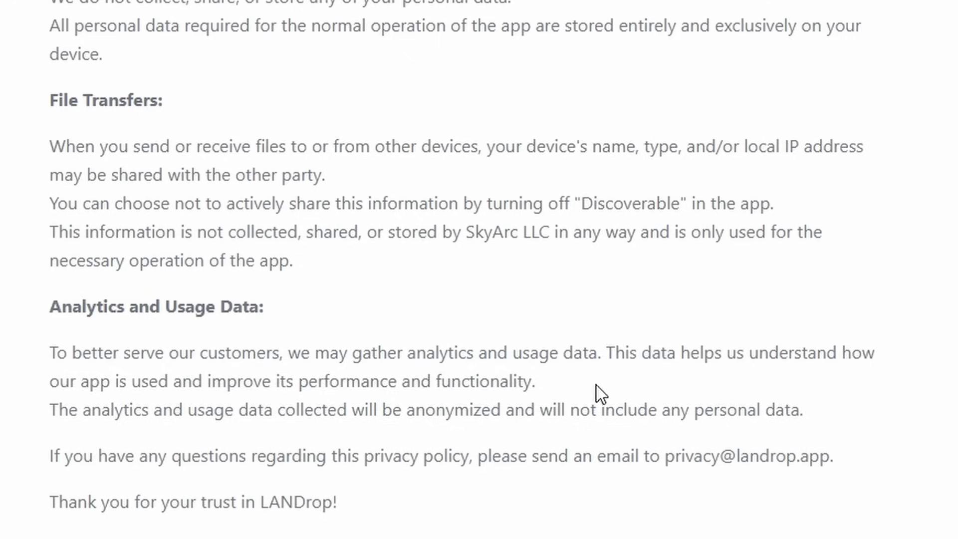
left_click_drag(47, 416, 782, 420)
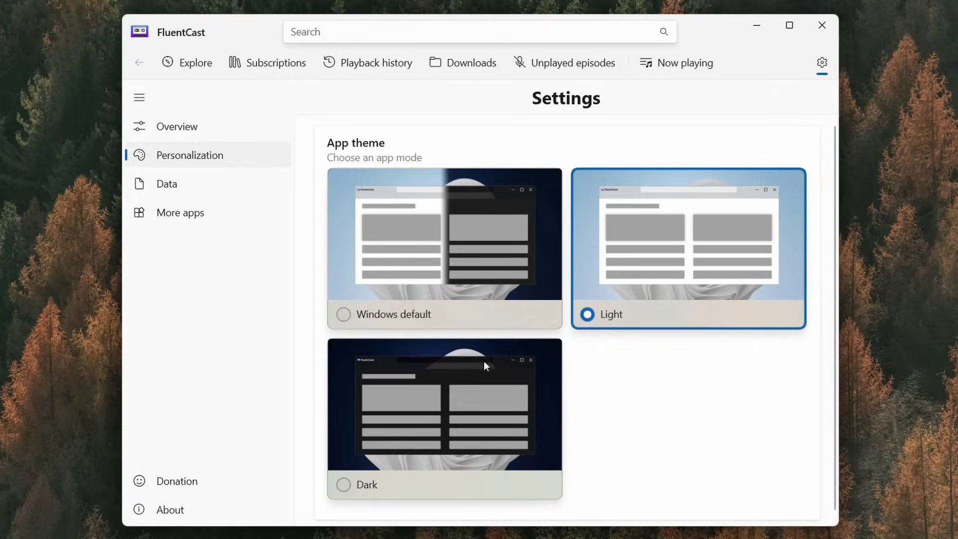
Step: Switch FluentCast to the Dark theme and go to the downloaded episodes page
left_click(432, 391)
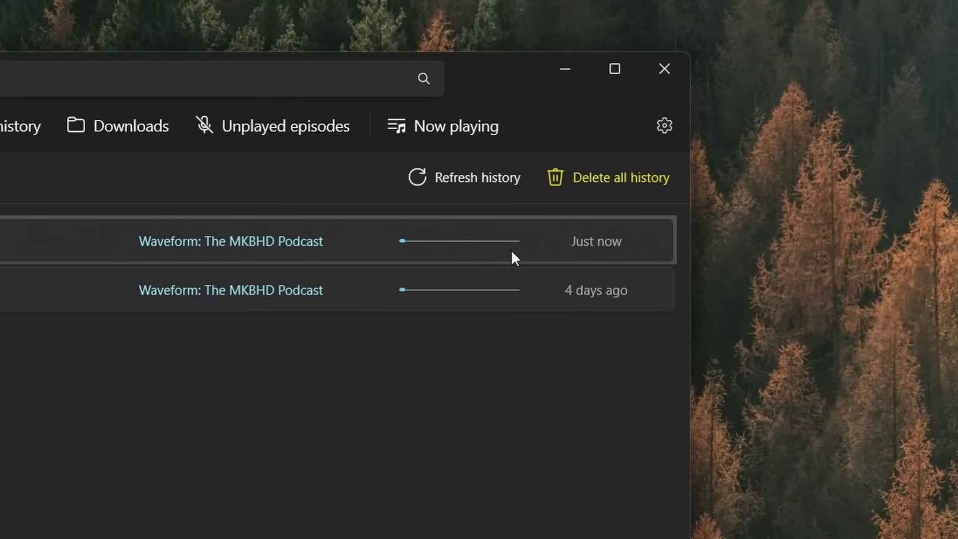
left_click(76, 131)
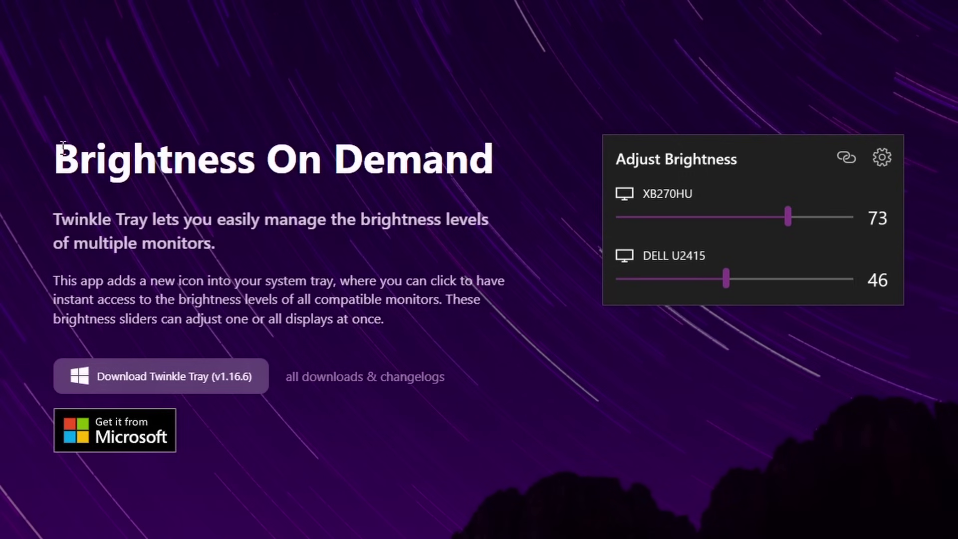
Step: Highlight the Brightness On Demand heading, then raise the MSI G255F brightness to 45
left_click_drag(54, 157, 499, 169)
left_click(543, 208)
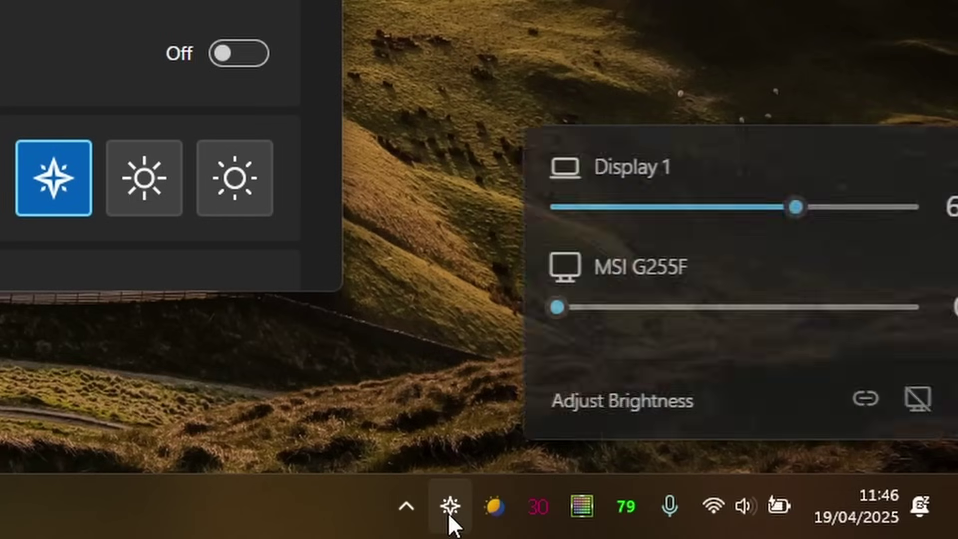
left_click_drag(488, 307, 648, 301)
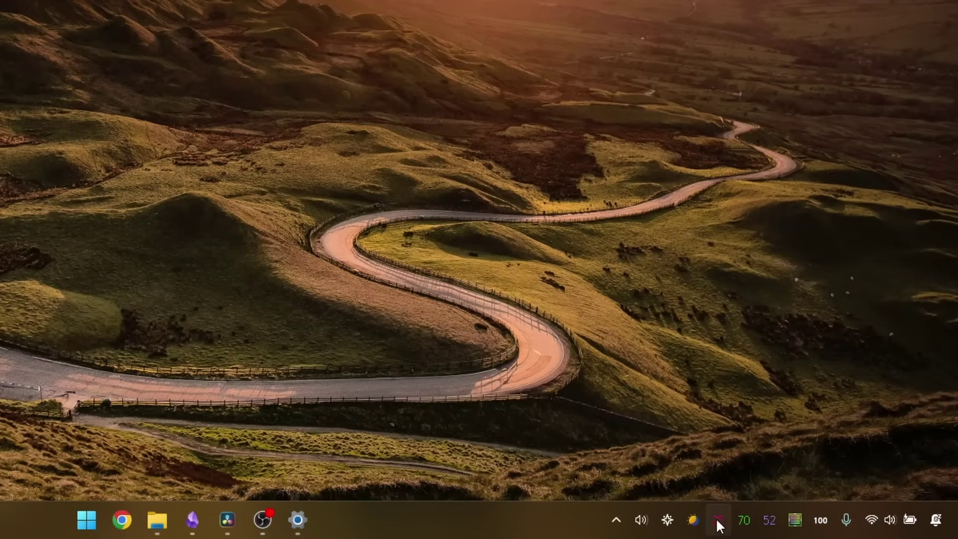
Step: In the ClickMonitorDDC panel, uncheck 'colors, audio, input', V-Slider and V-Icon
left_click(722, 517)
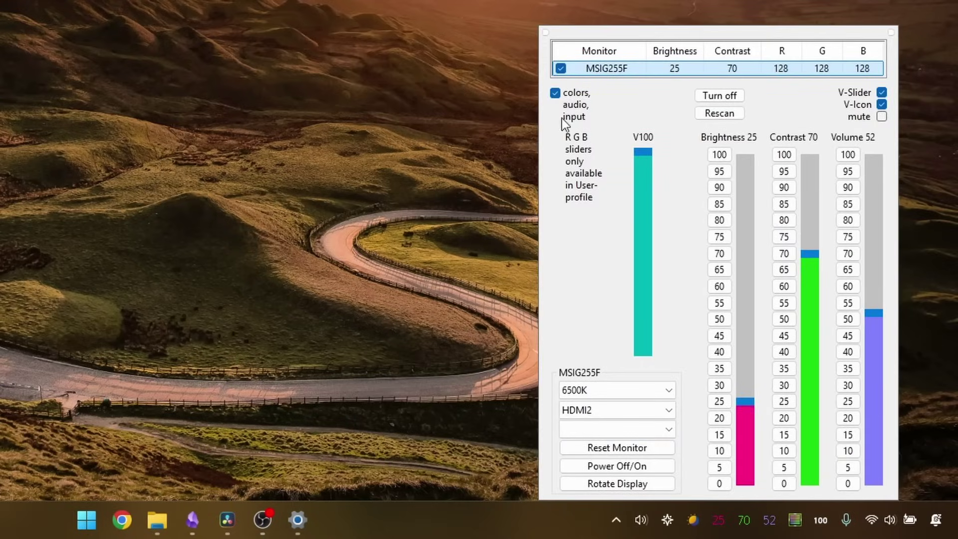
left_click(569, 99)
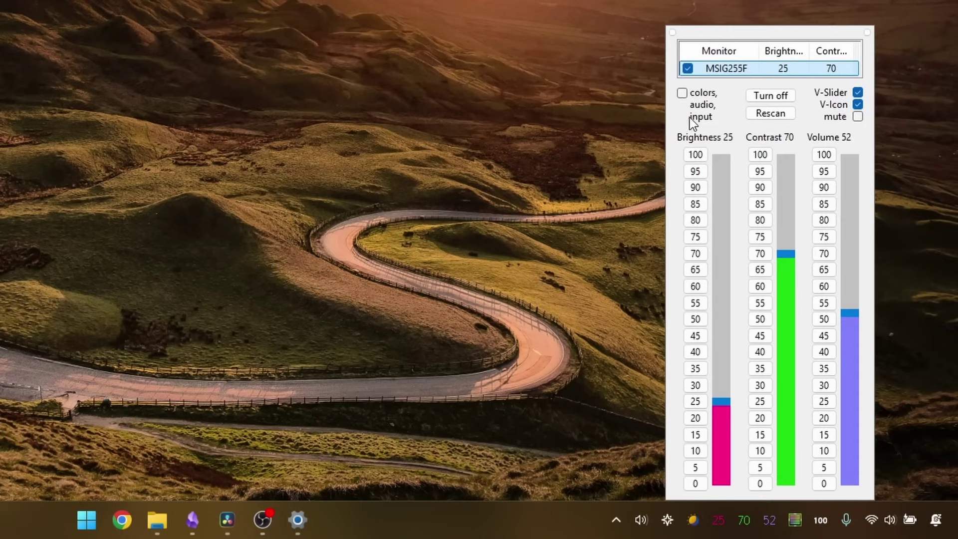
left_click(858, 93)
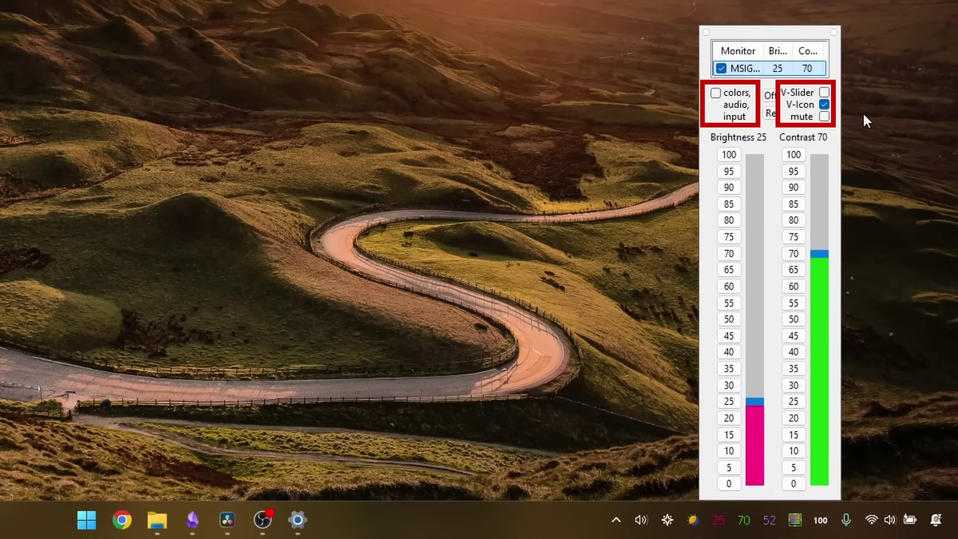
left_click(823, 105)
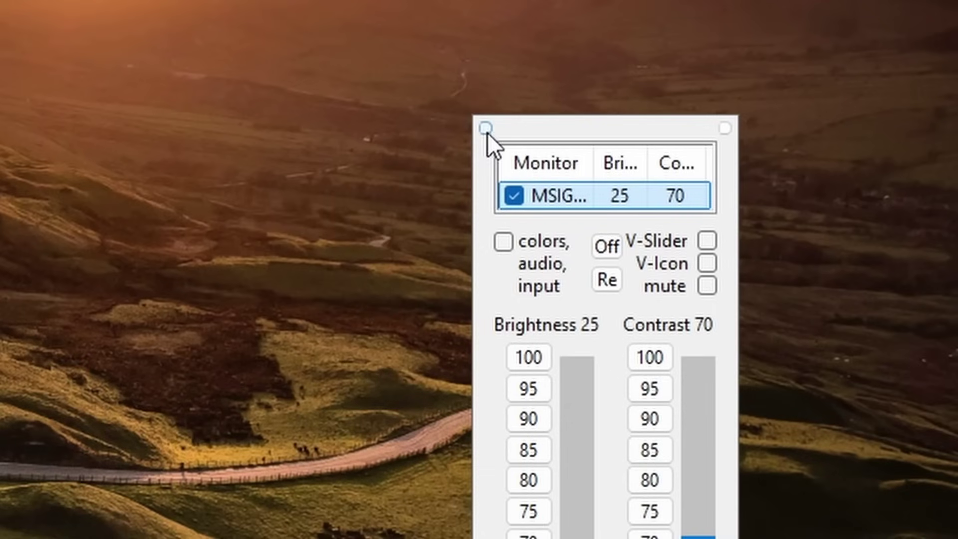
Step: Open ClickMonitorDDC settings on the 'manage mouse' page and check the brightness toggle values
left_click(486, 132)
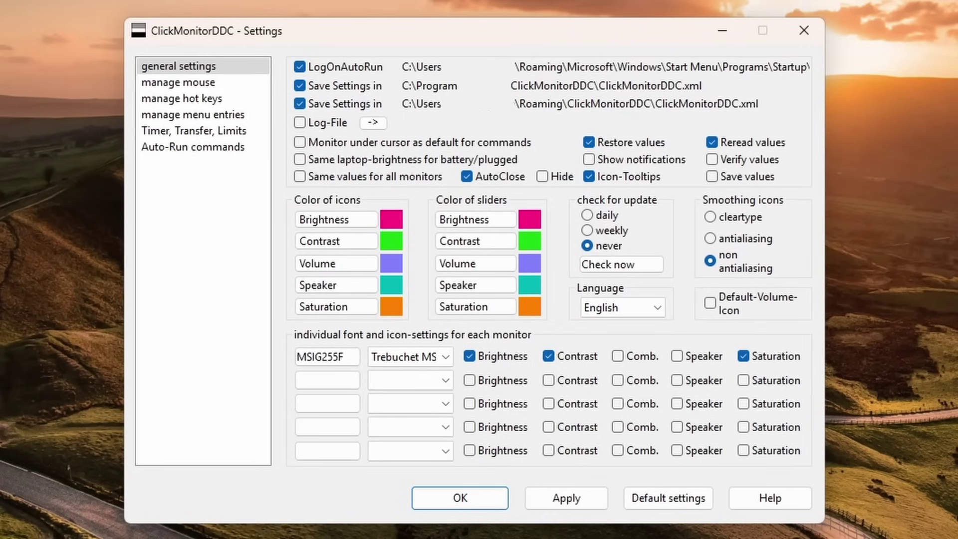
left_click(885, 270)
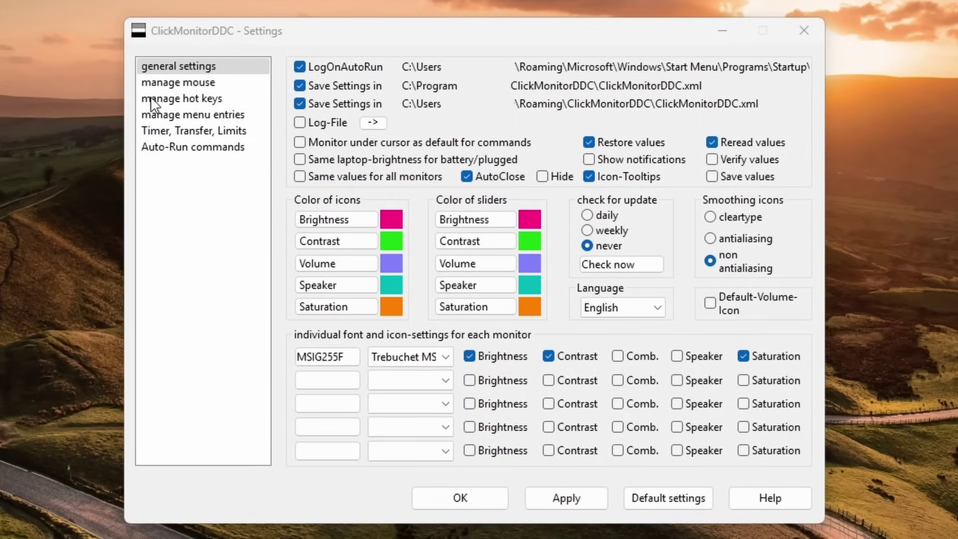
left_click(215, 83)
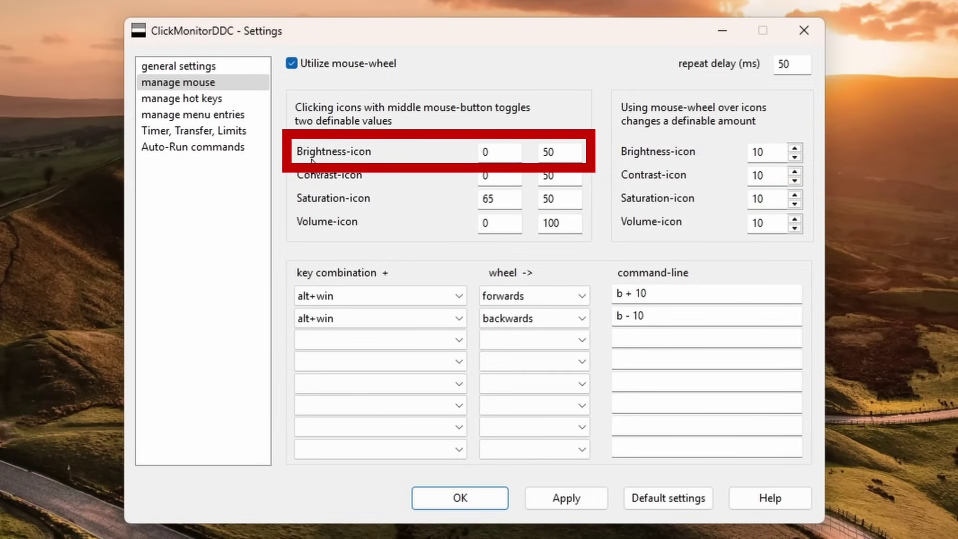
left_click(559, 152)
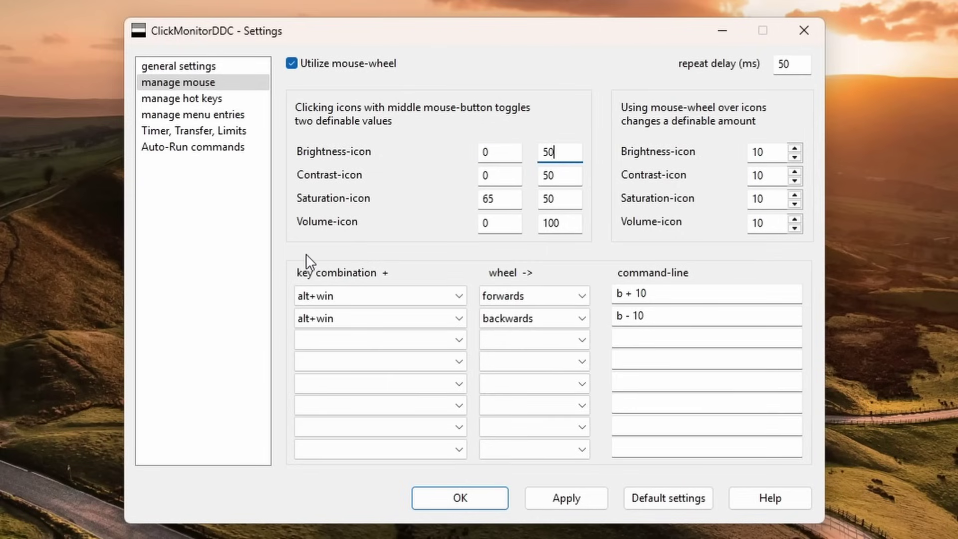
Step: Review the first wheel shortcut: alt+win, wheel forwards, command b + 10
left_click(458, 298)
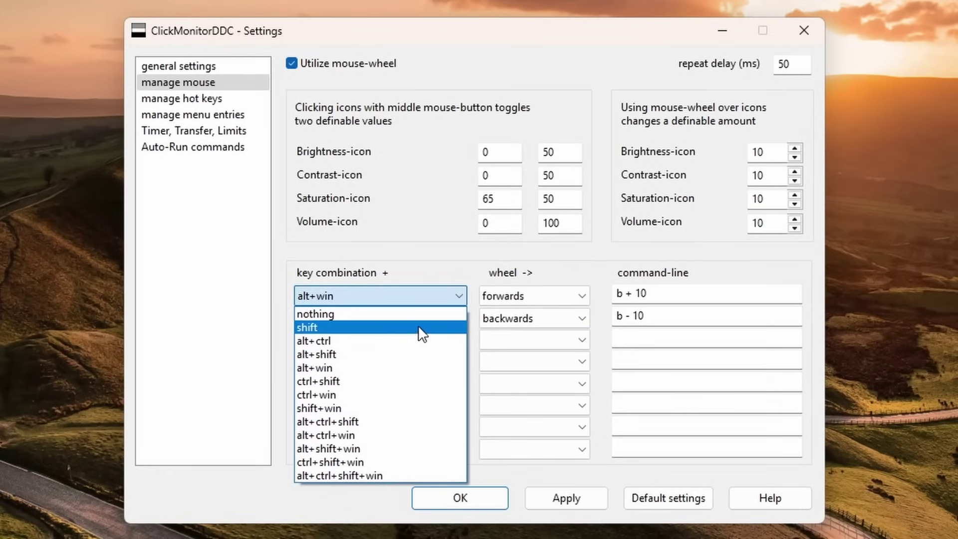
left_click(444, 294)
left_click(582, 290)
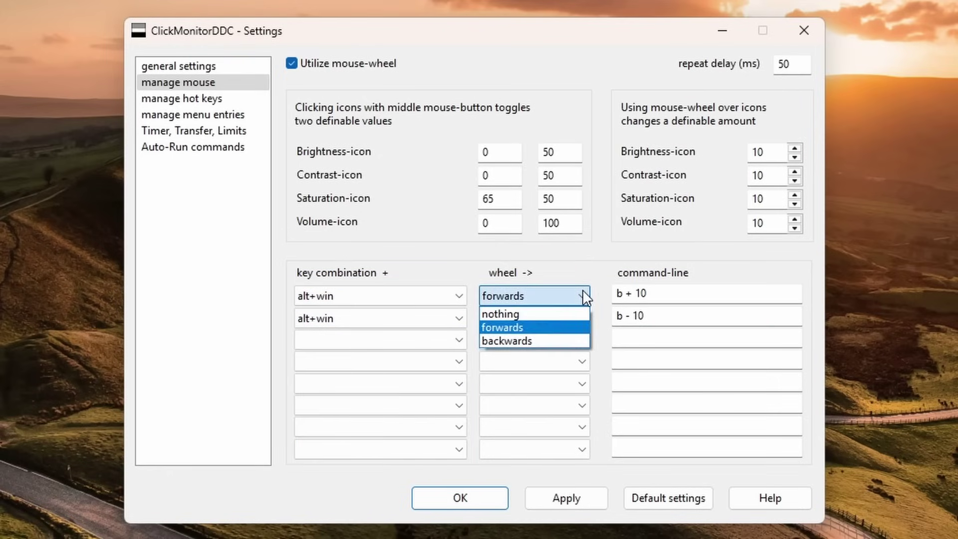
left_click(582, 290)
left_click_drag(653, 295, 609, 297)
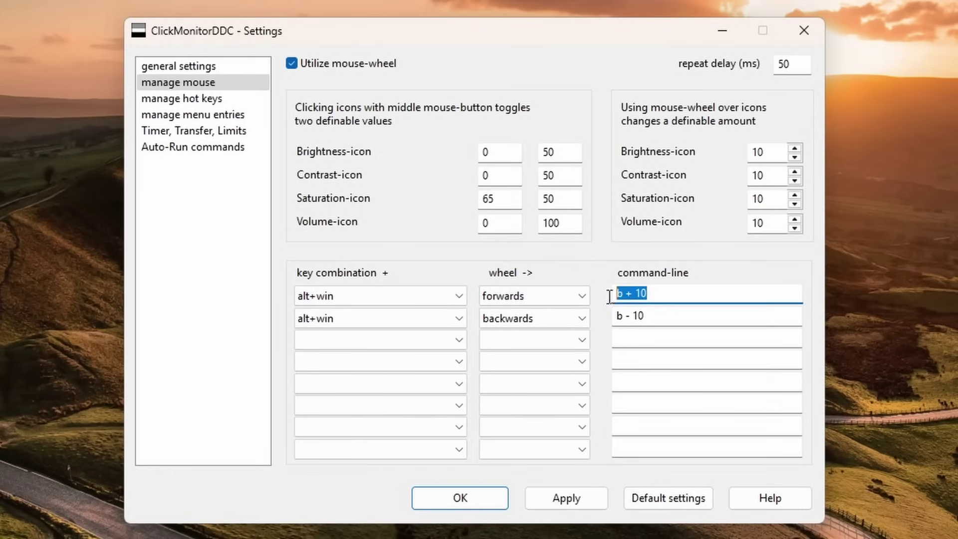
left_click(657, 294)
Step: Review the second wheel shortcut: alt+win, wheel backwards, command b - 10
left_click(432, 323)
left_click(432, 323)
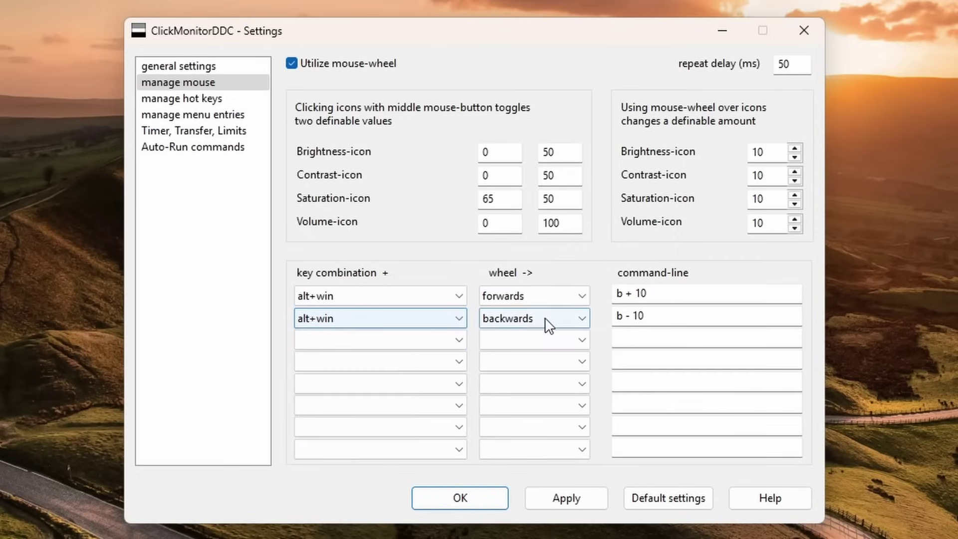
left_click(553, 320)
left_click(555, 318)
left_click_drag(646, 317, 614, 318)
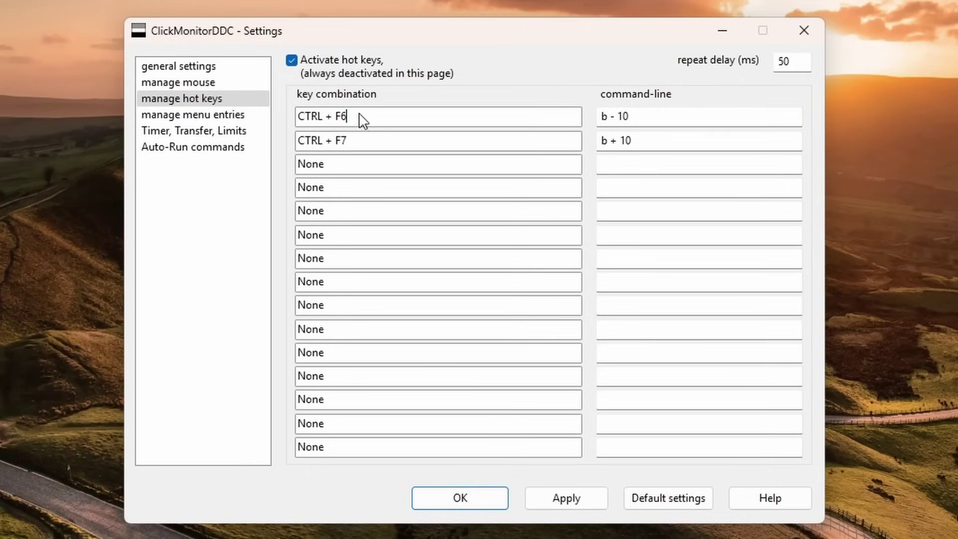
Step: Inspect the hot-key entries CTRL + F6 with b - 10 and CTRL + F7 with b + 10
left_click(643, 118)
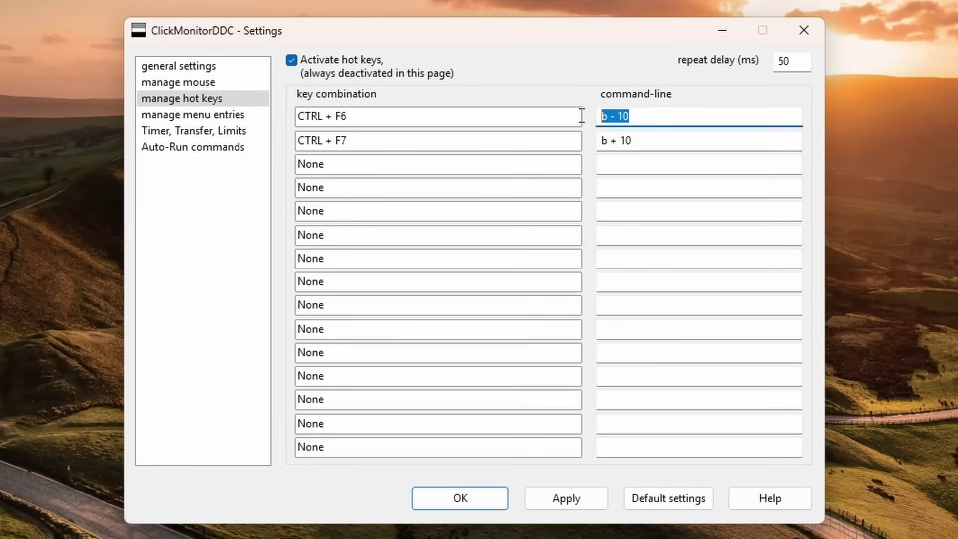
left_click(644, 119)
left_click(354, 146)
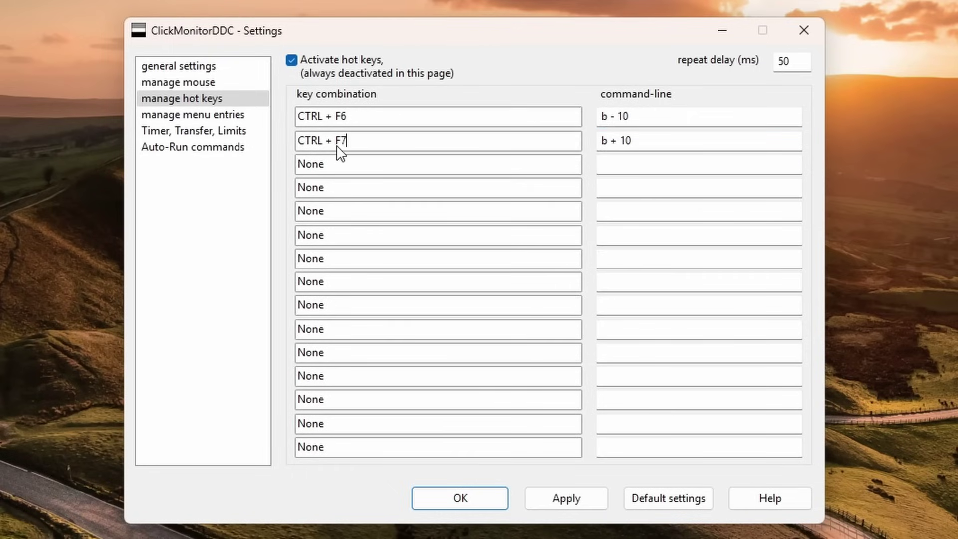
double_click(653, 142)
left_click(654, 141)
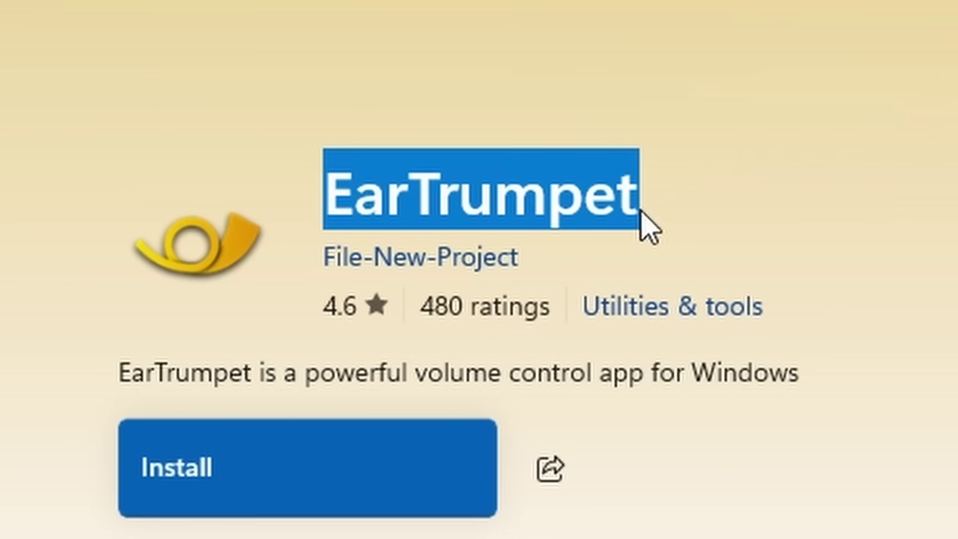
Step: In the EarTrumpet mixer, set master volume to 53 and app volumes to 47, 14 and 77
left_click(735, 256)
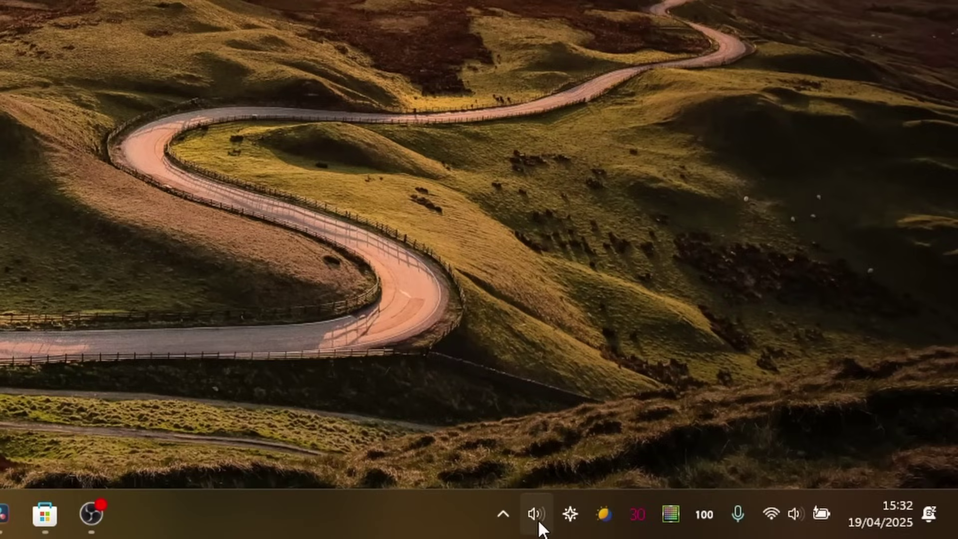
left_click(537, 518)
left_click_drag(742, 251, 765, 251)
left_click_drag(876, 310, 750, 308)
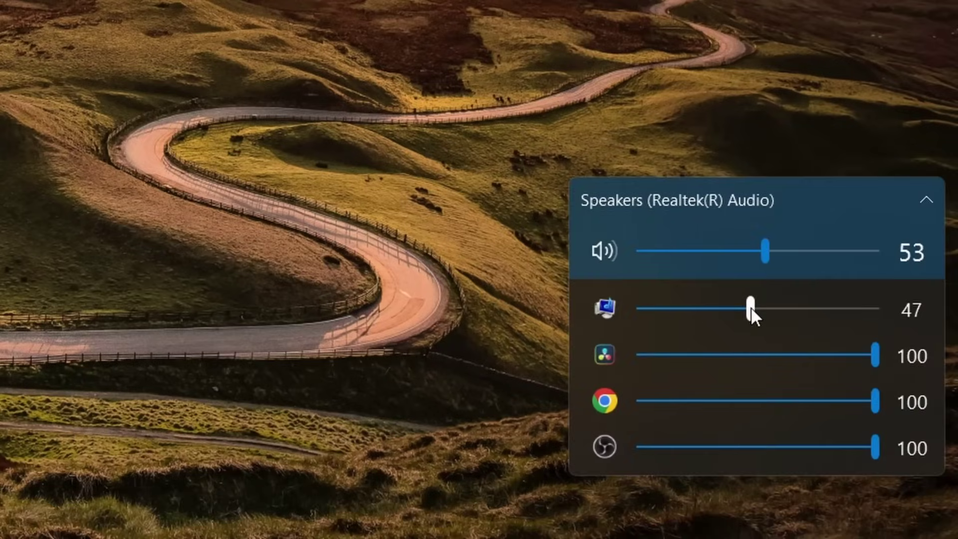
left_click_drag(875, 402, 673, 402)
left_click_drag(875, 448, 825, 445)
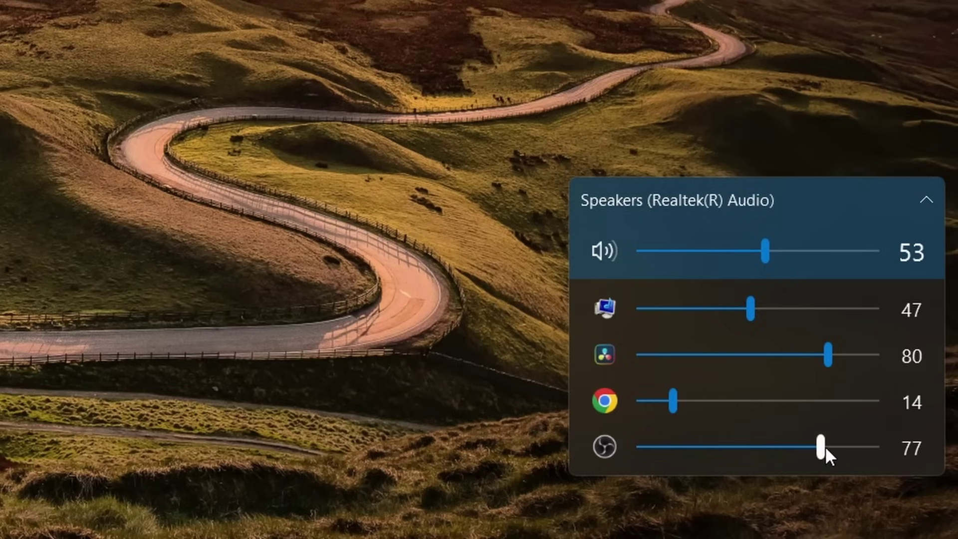
Step: Restore Chrome and the first app to 100, toggle Chrome's mute, and show the MSI G255F device
left_click_drag(672, 401, 875, 402)
left_click(604, 403)
left_click(604, 404)
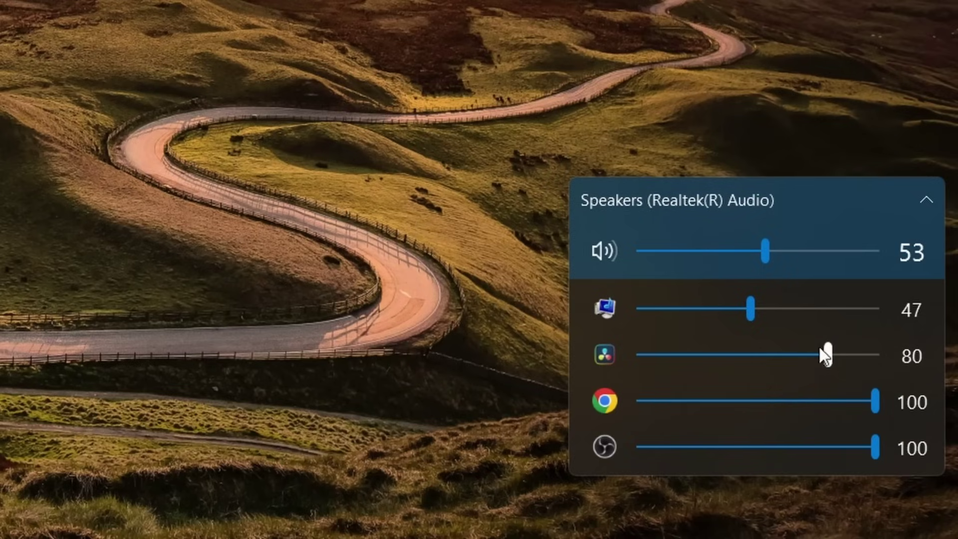
left_click_drag(734, 312, 933, 319)
left_click(928, 200)
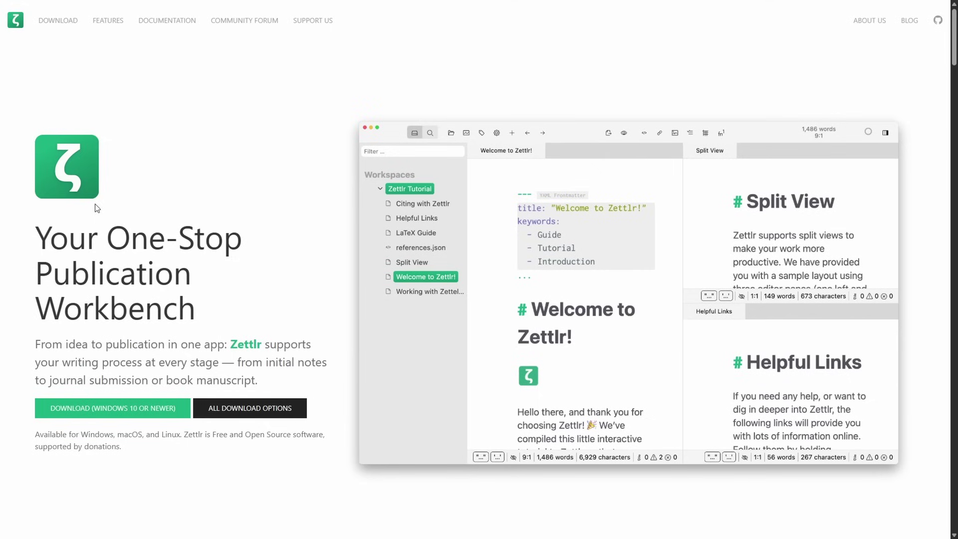
Step: Highlight the Zettlr headings through Tailor Your Experience and the LaTeX and Mermaid rendering text
left_click_drag(43, 237, 204, 304)
left_click(282, 304)
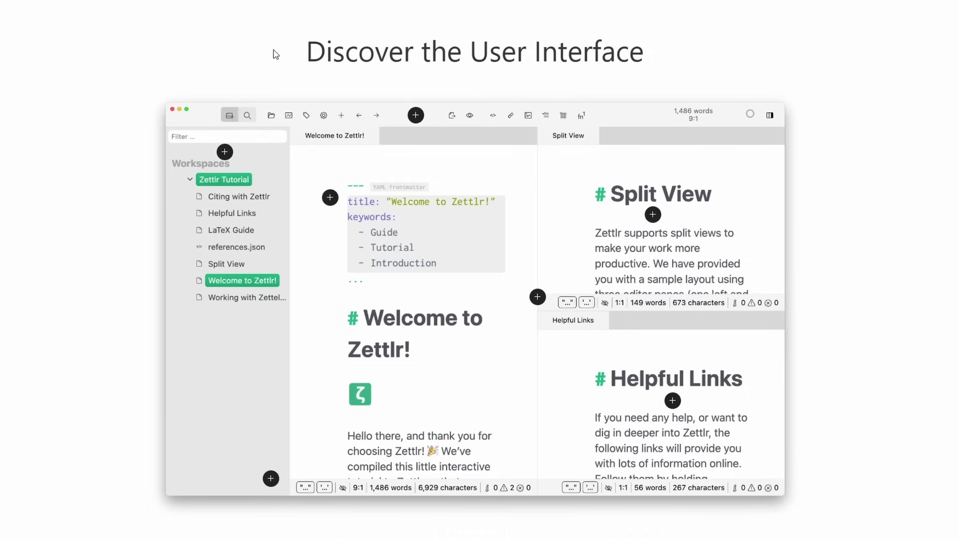
left_click_drag(278, 54, 704, 60)
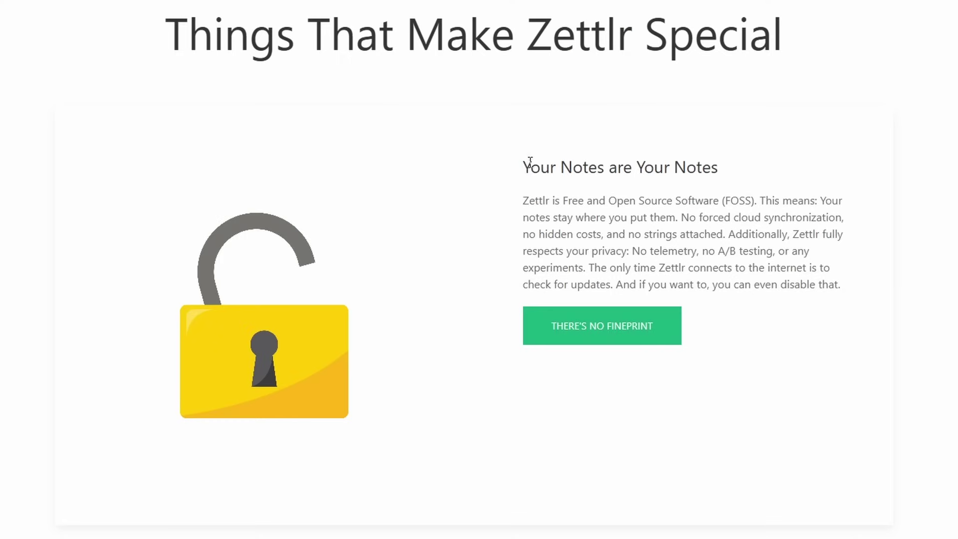
left_click_drag(523, 165, 711, 164)
left_click(771, 163)
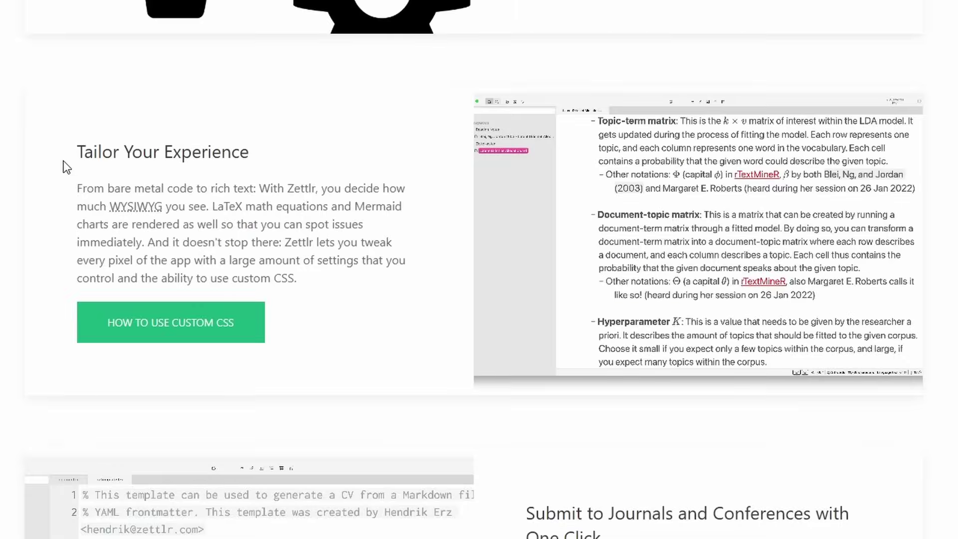
left_click_drag(66, 166, 256, 159)
left_click(274, 167)
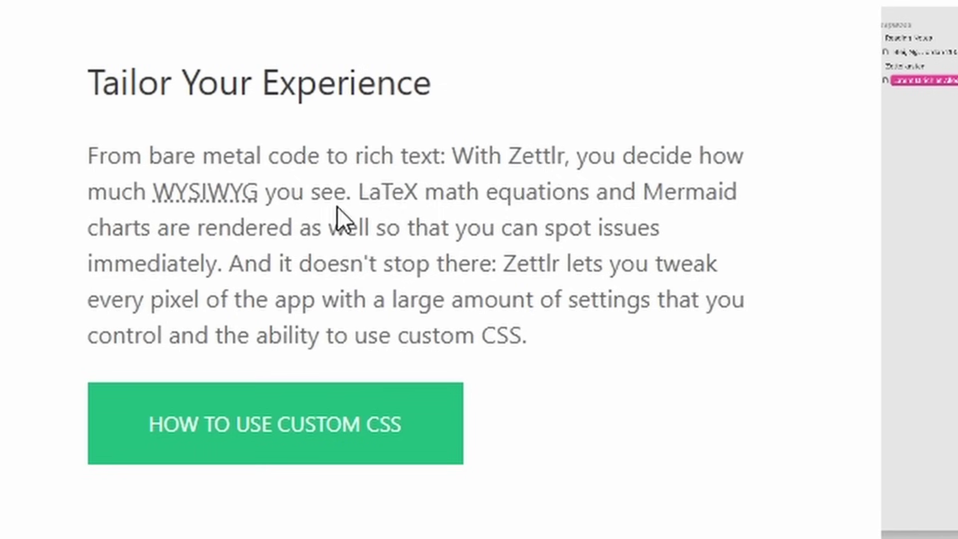
left_click_drag(358, 192, 582, 194)
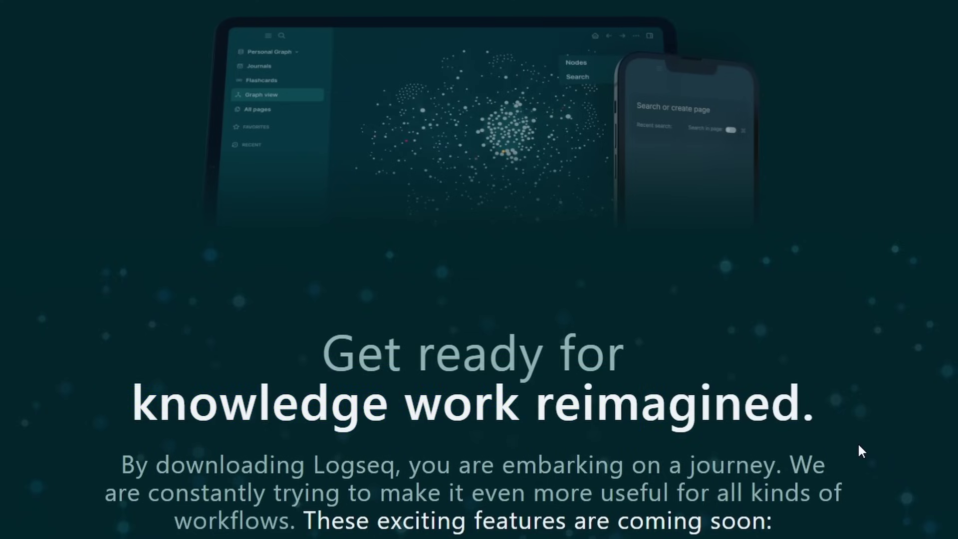
Step: Highlight the 'Sharpen your thinking.' tagline on the Obsidian website, then scroll down the page
left_click_drag(28, 175, 528, 197)
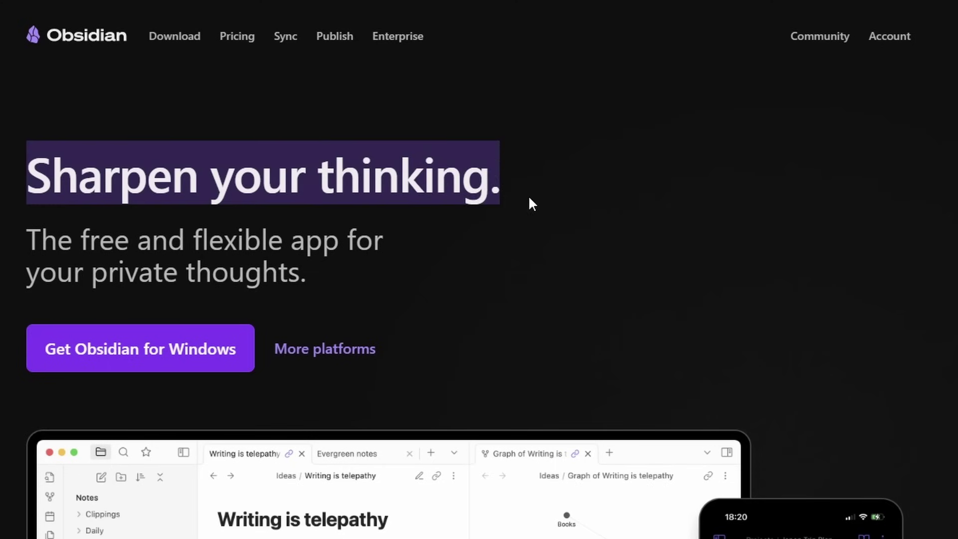
left_click(683, 240)
scroll(683, 242, "down", 10)
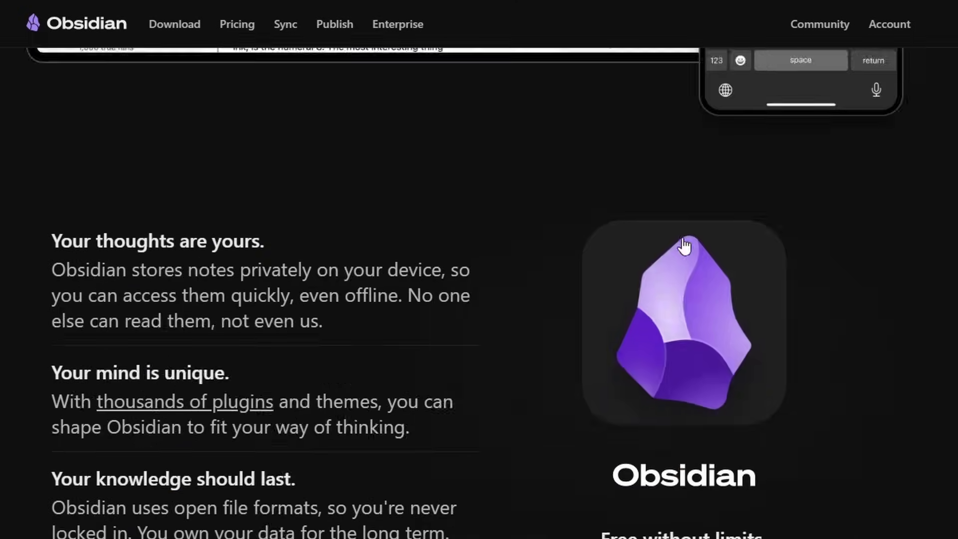